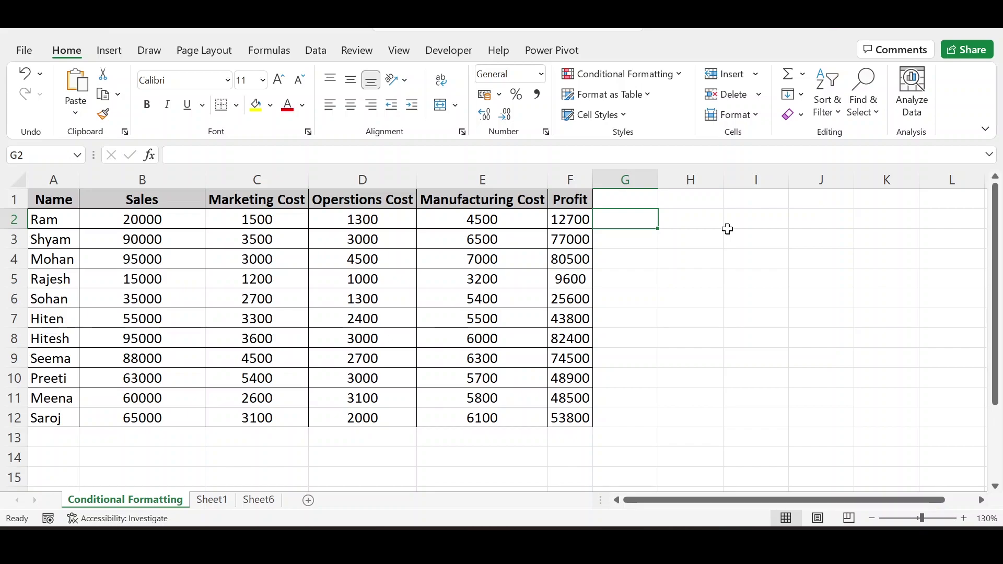
Browse the Conditional Formatting menus and dismiss them without applying anything
{"action": "left_click", "coordinate": [613, 74]}
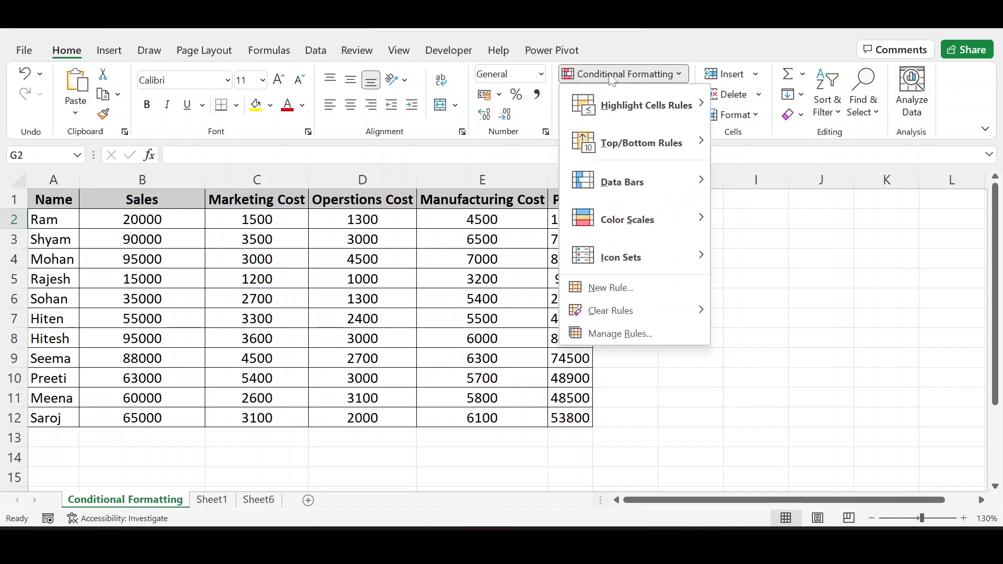
{"action": "mouse_move", "coordinate": [617, 107]}
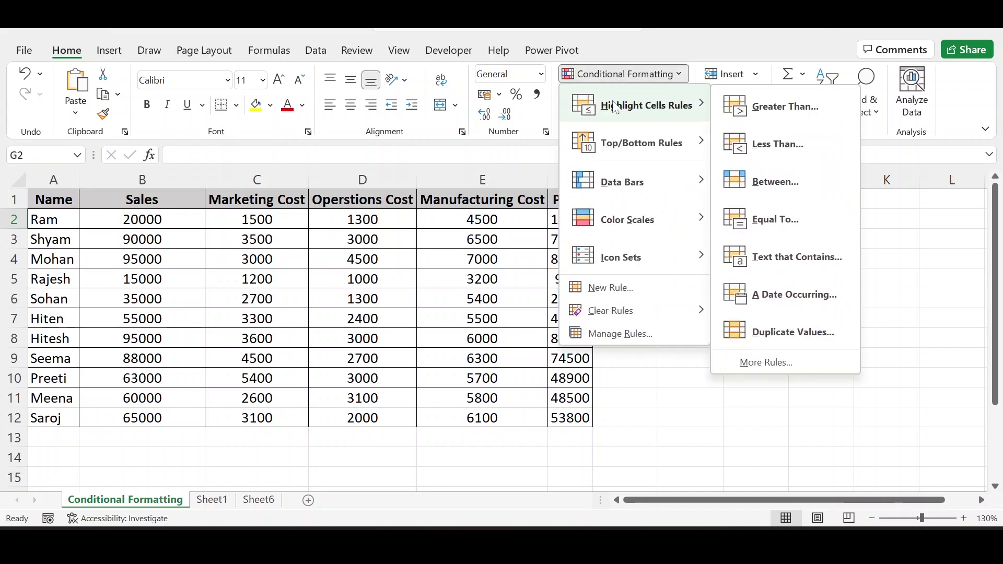
{"action": "mouse_move", "coordinate": [619, 149]}
{"action": "mouse_move", "coordinate": [620, 183]}
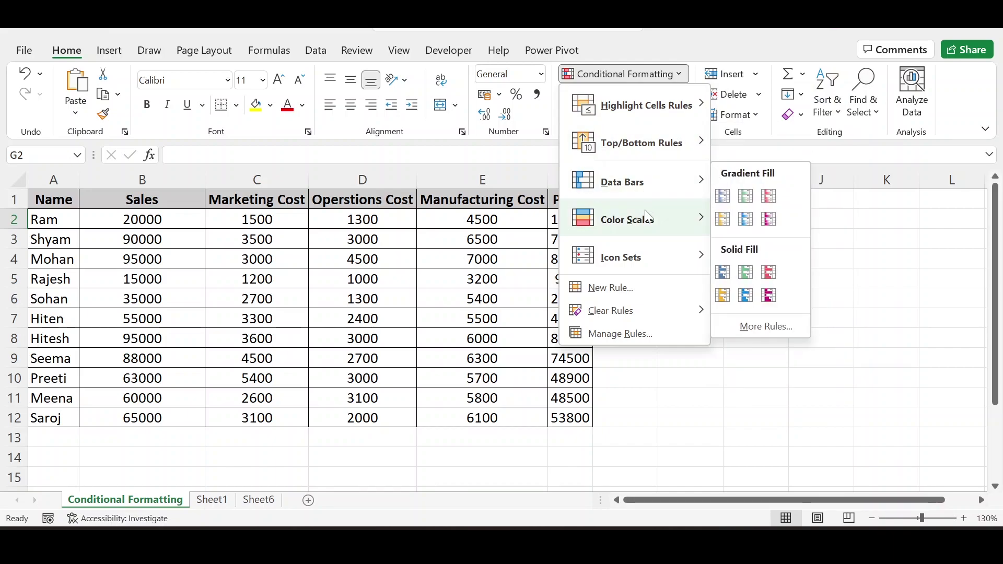
{"action": "mouse_move", "coordinate": [633, 230]}
{"action": "mouse_move", "coordinate": [659, 267]}
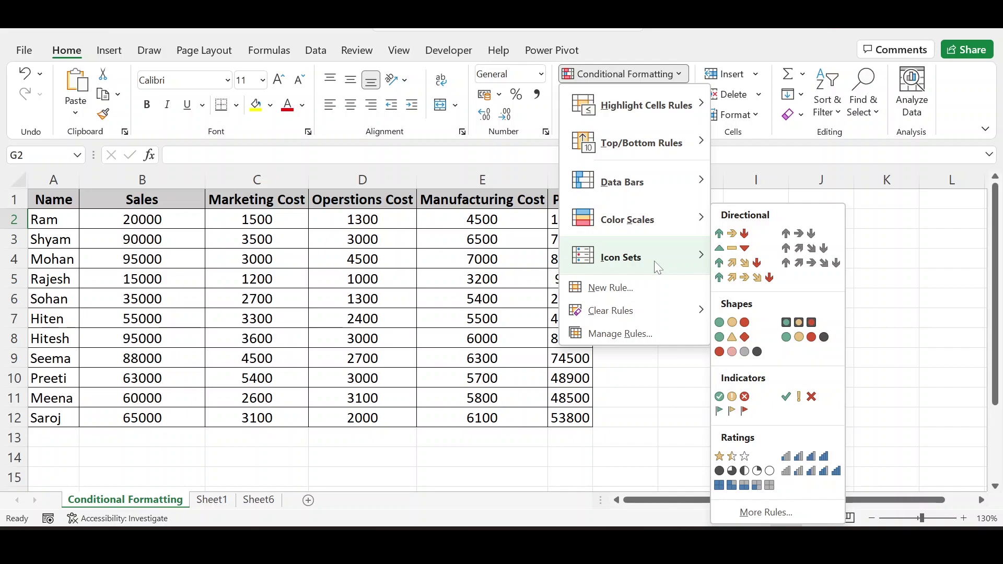
{"action": "left_click", "coordinate": [340, 252]}
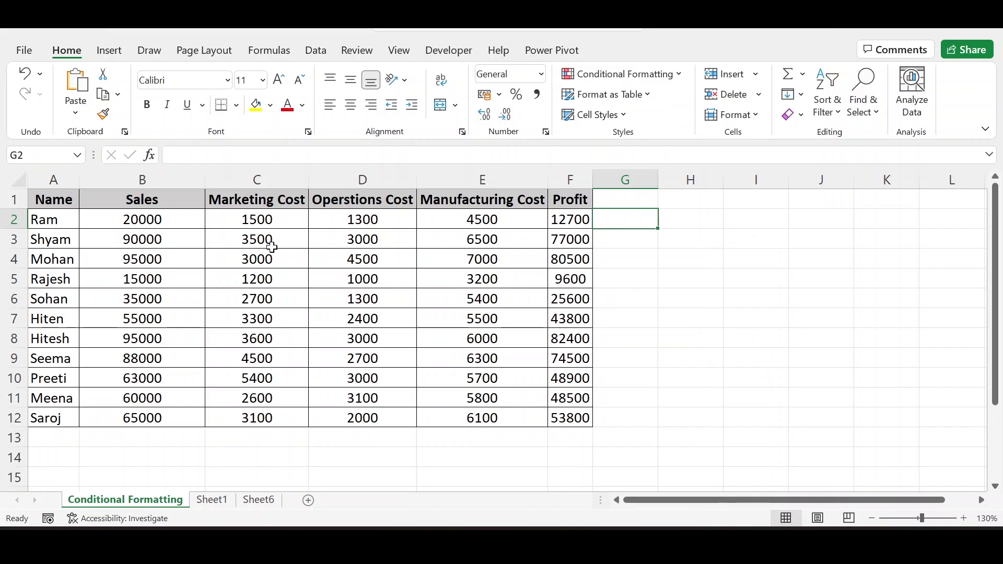
Try blue gradient data bars on Sales values B2:B12, then undo them
{"action": "left_click", "coordinate": [152, 221]}
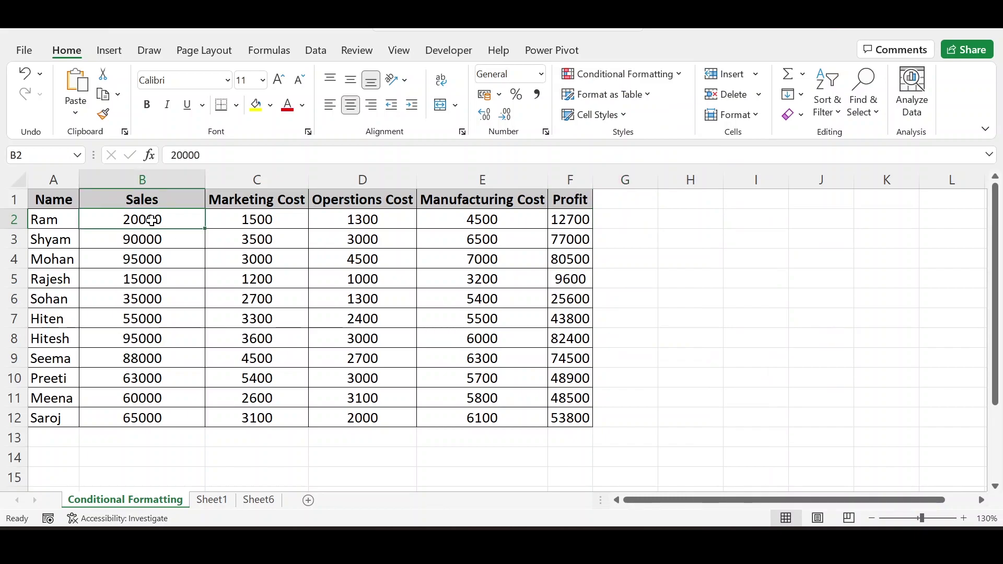
{"action": "key", "text": "ctrl+shift+Down"}
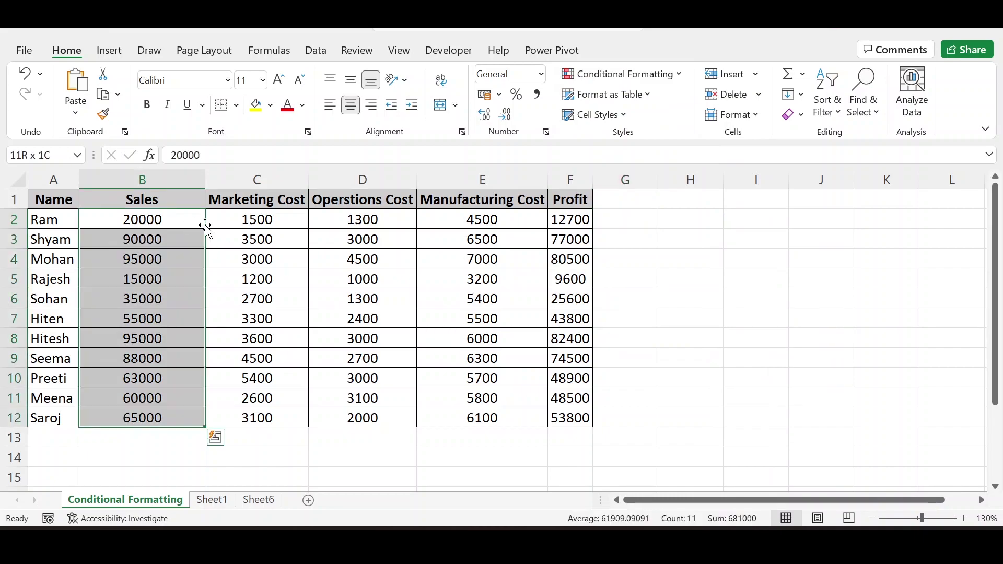
{"action": "left_click", "coordinate": [627, 75]}
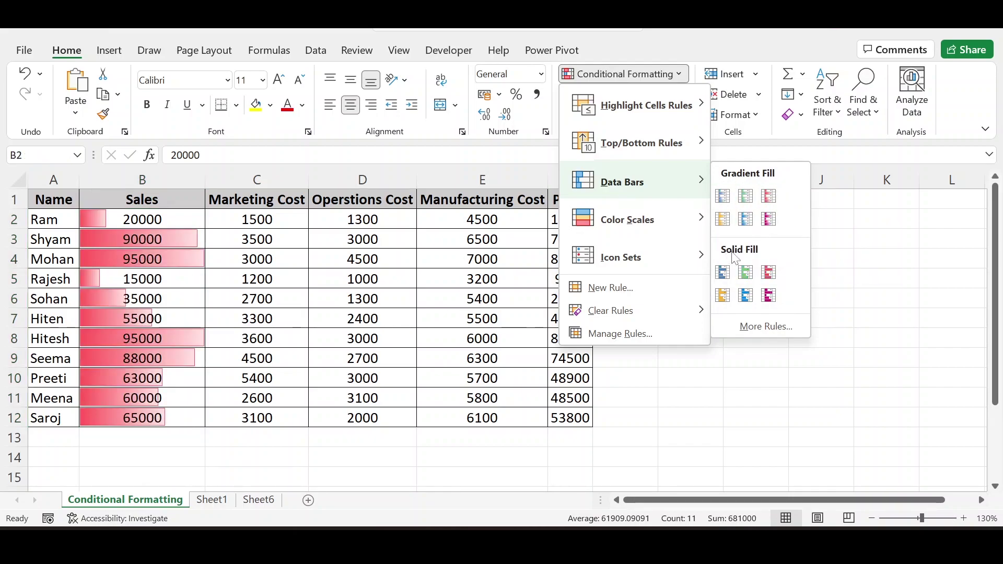
{"action": "left_click", "coordinate": [722, 201]}
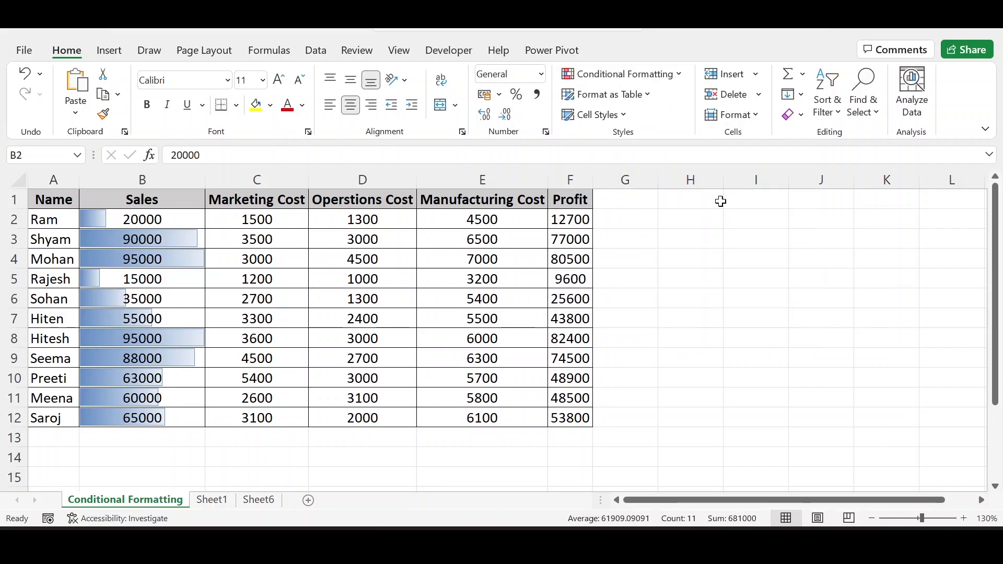
{"action": "left_click", "coordinate": [141, 258]}
{"action": "left_click", "coordinate": [149, 316]}
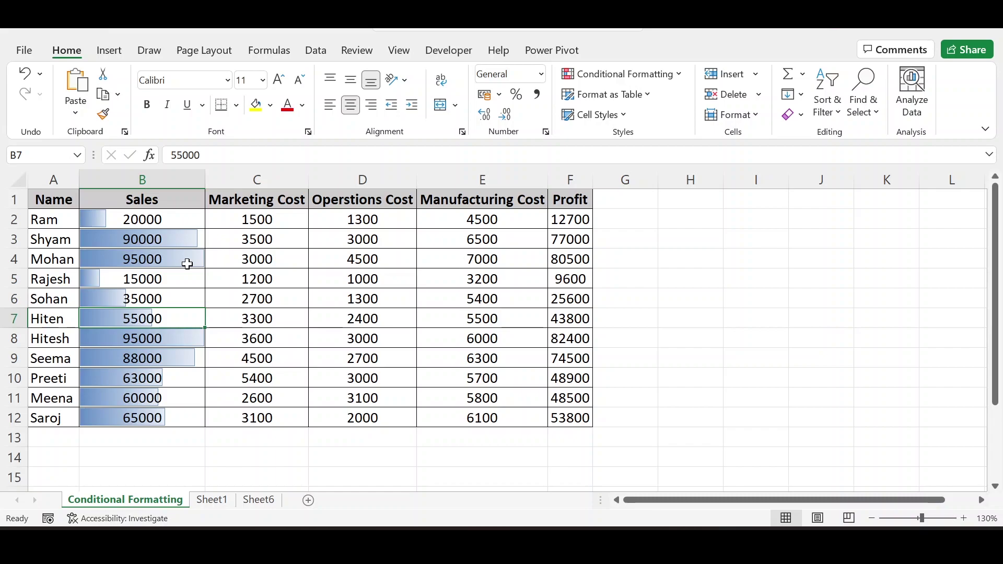
{"action": "key", "text": "ctrl+z"}
Reselect B2:B12 and review the formatting options without applying data bars
{"action": "left_click", "coordinate": [148, 218]}
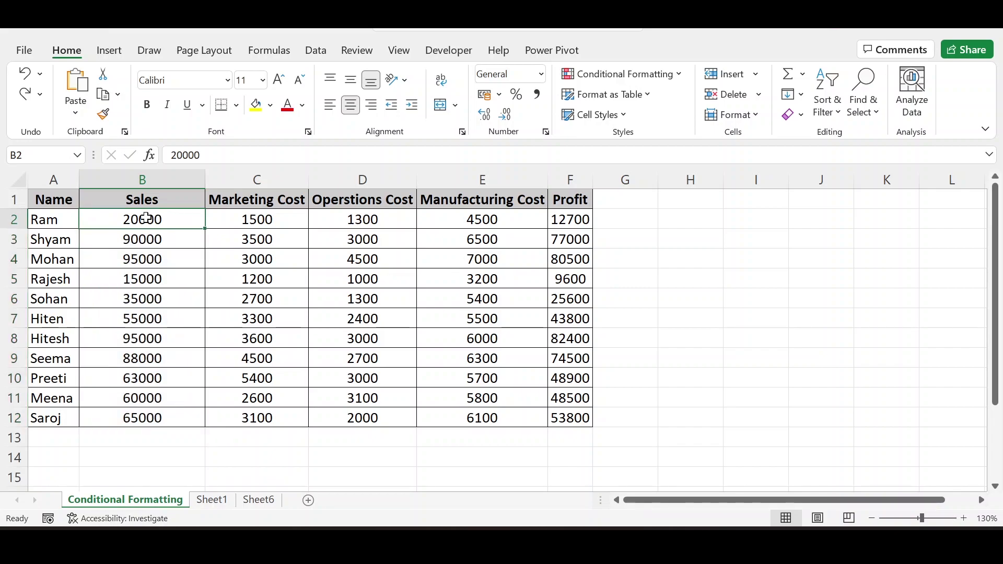
{"action": "key", "text": "ctrl+shift+Down"}
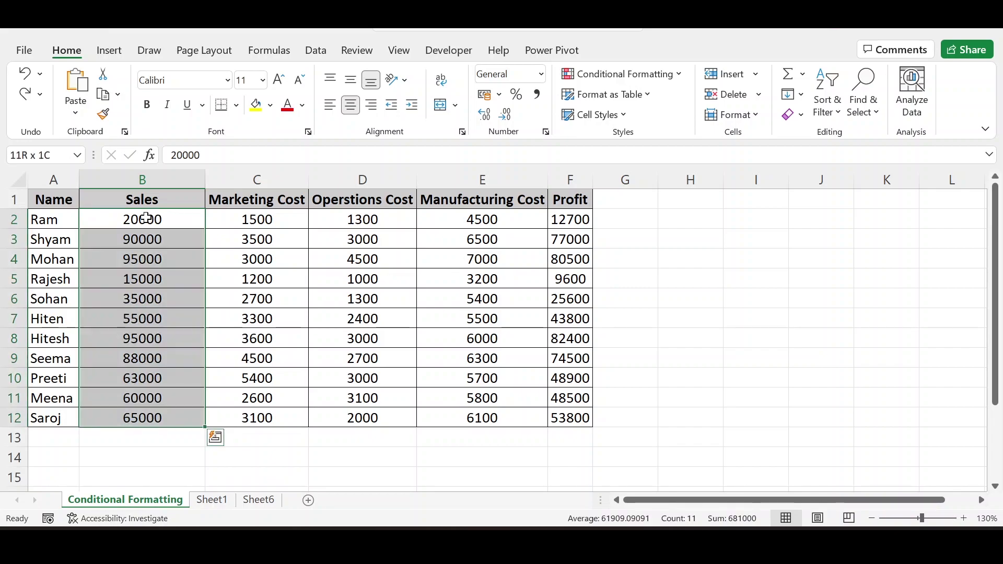
{"action": "left_click", "coordinate": [621, 74]}
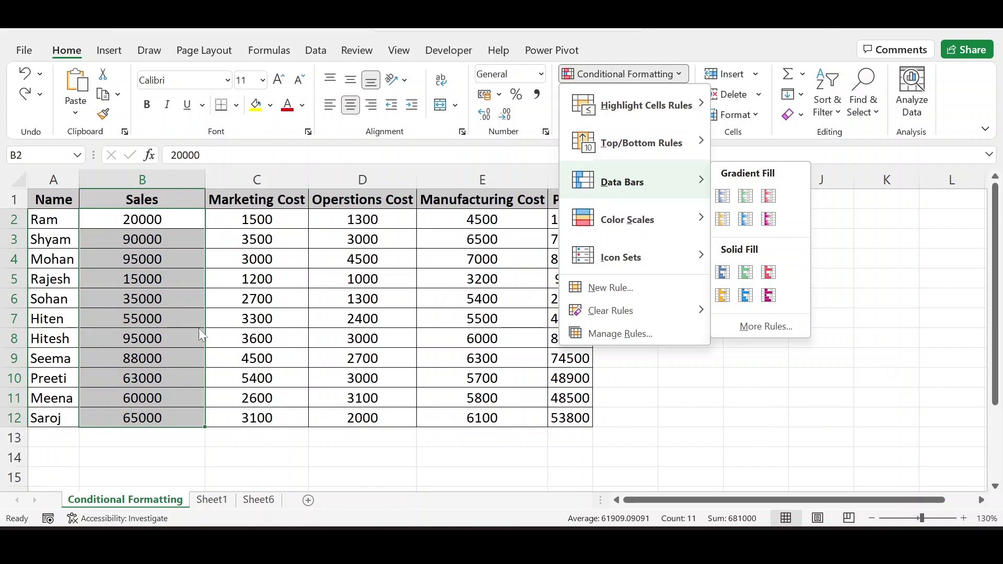
{"action": "left_click", "coordinate": [155, 296]}
Apply the Green-Yellow-Red colour scale to Sales values B2:B12
{"action": "left_click", "coordinate": [142, 220]}
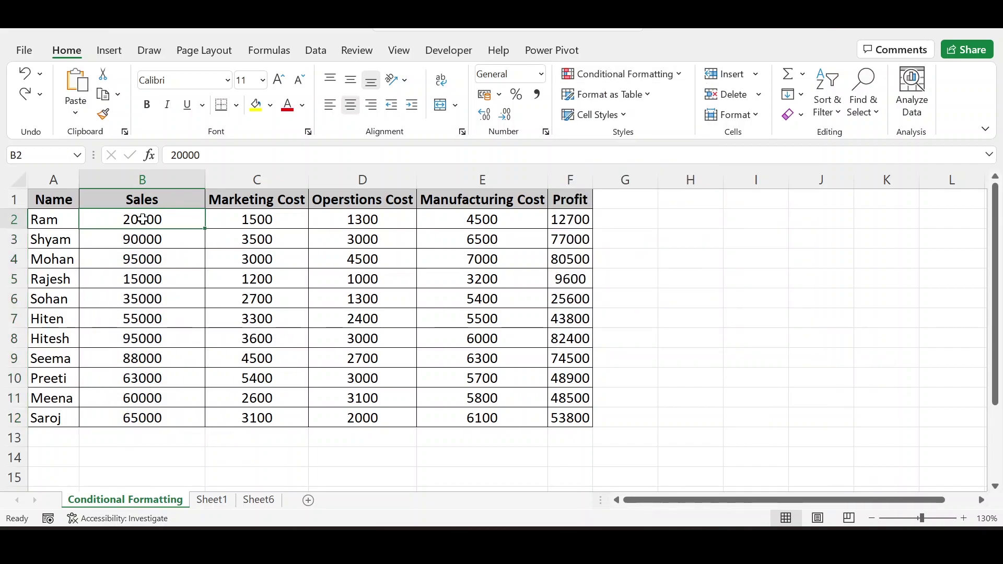
{"action": "key", "text": "ctrl+shift+Down"}
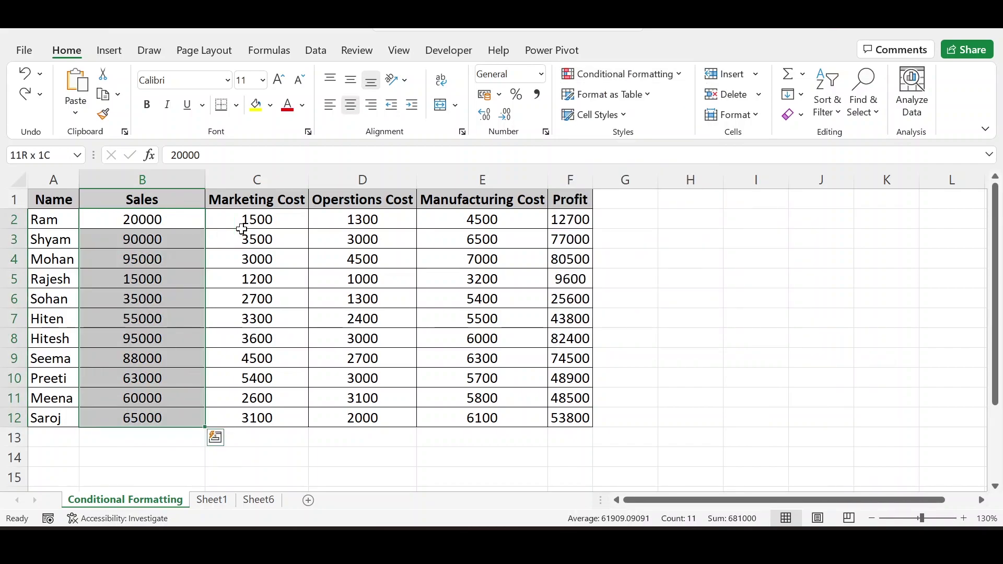
{"action": "left_click", "coordinate": [631, 78]}
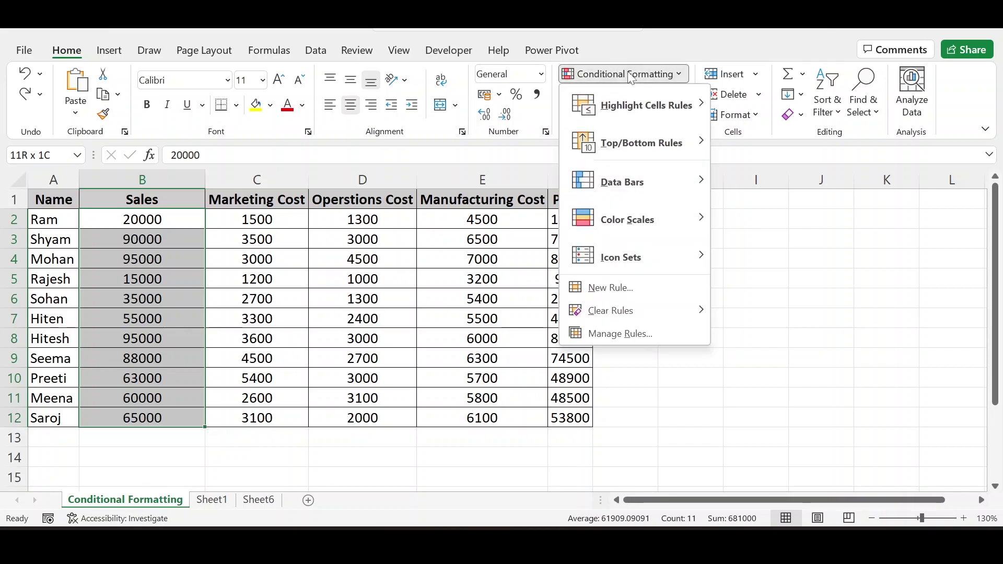
{"action": "mouse_move", "coordinate": [616, 231]}
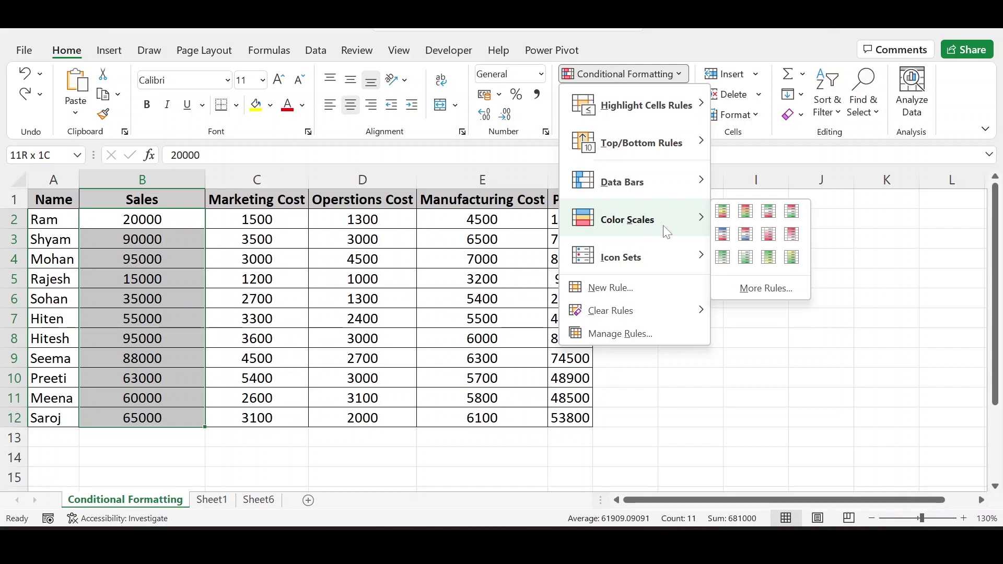
{"action": "left_click", "coordinate": [724, 220]}
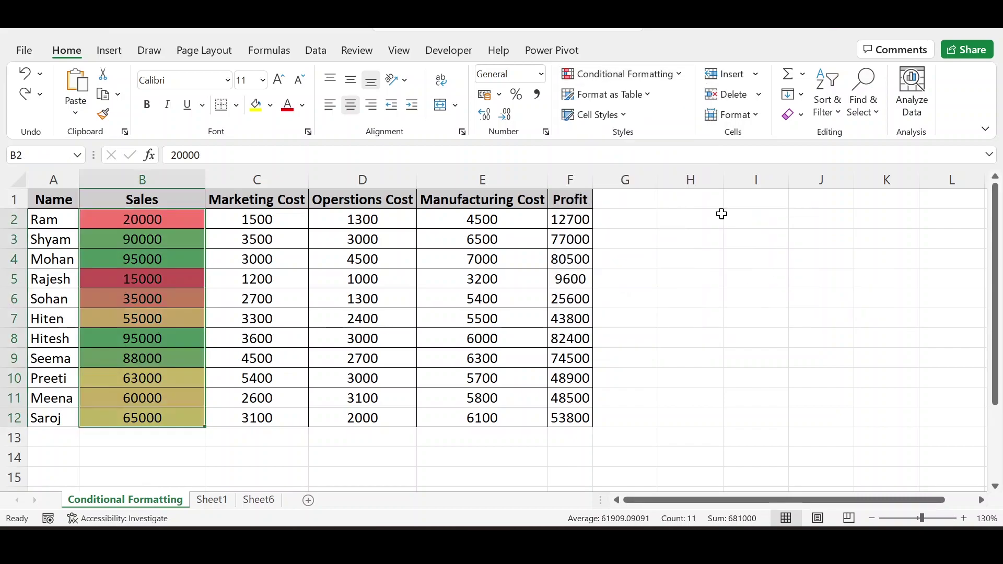
Inspect the shading: red 15000 in B5, green 95000 in B4, yellow 63000 in B10
{"action": "left_click", "coordinate": [137, 320]}
{"action": "left_click", "coordinate": [106, 284]}
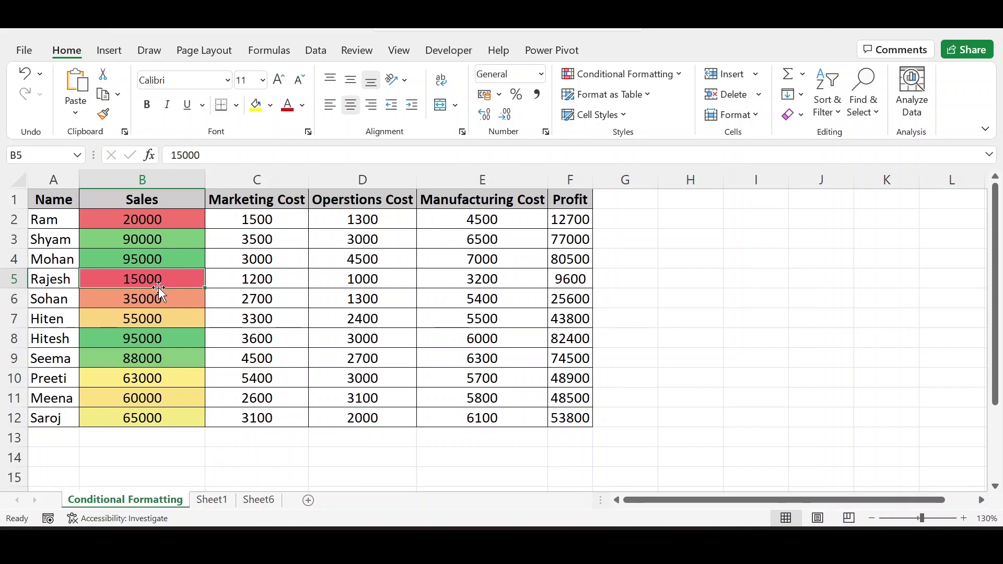
{"action": "left_click", "coordinate": [106, 260]}
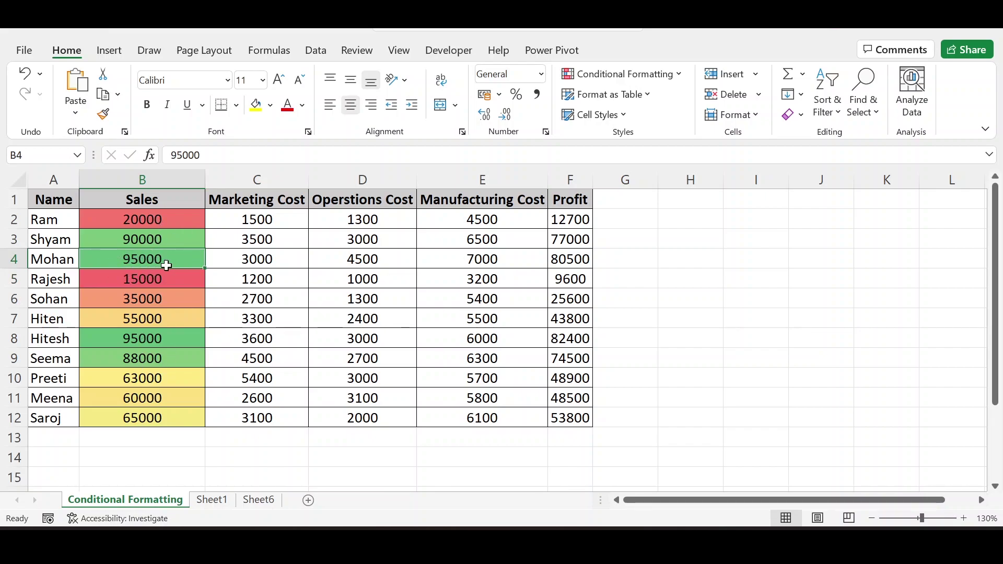
{"action": "left_click", "coordinate": [151, 380]}
{"action": "left_click", "coordinate": [150, 399]}
{"action": "left_click", "coordinate": [154, 417]}
{"action": "left_click", "coordinate": [156, 385]}
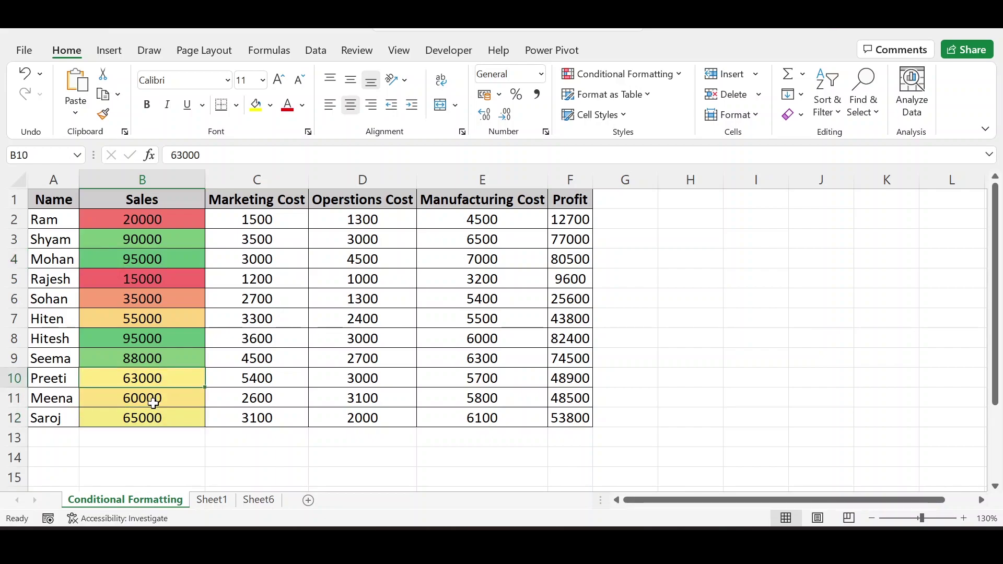
{"action": "left_click", "coordinate": [153, 401]}
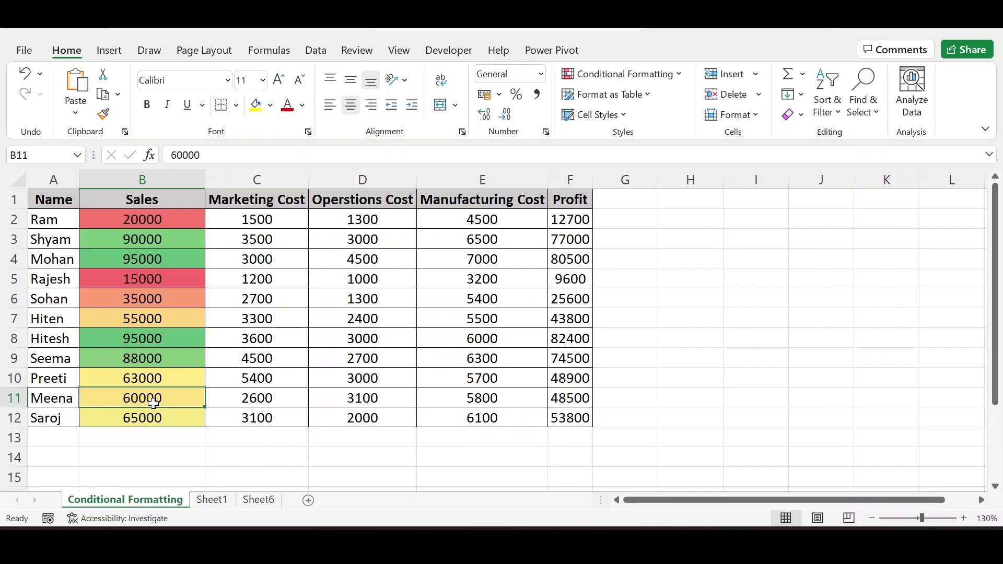
{"action": "left_click", "coordinate": [135, 222]}
{"action": "key", "text": "ctrl+shift+Down"}
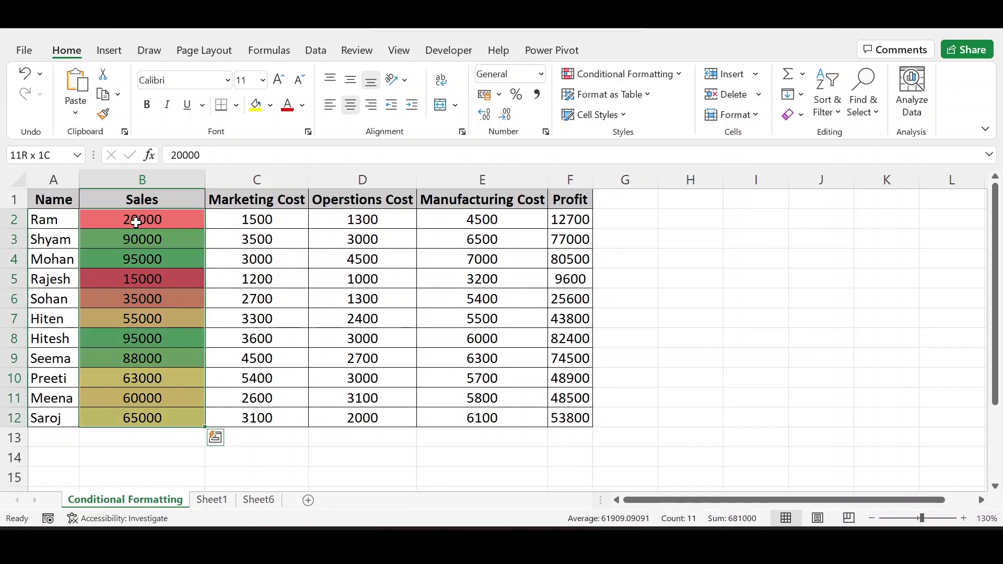
{"action": "key", "text": "ctrl+z"}
{"action": "key", "text": "ctrl+q"}
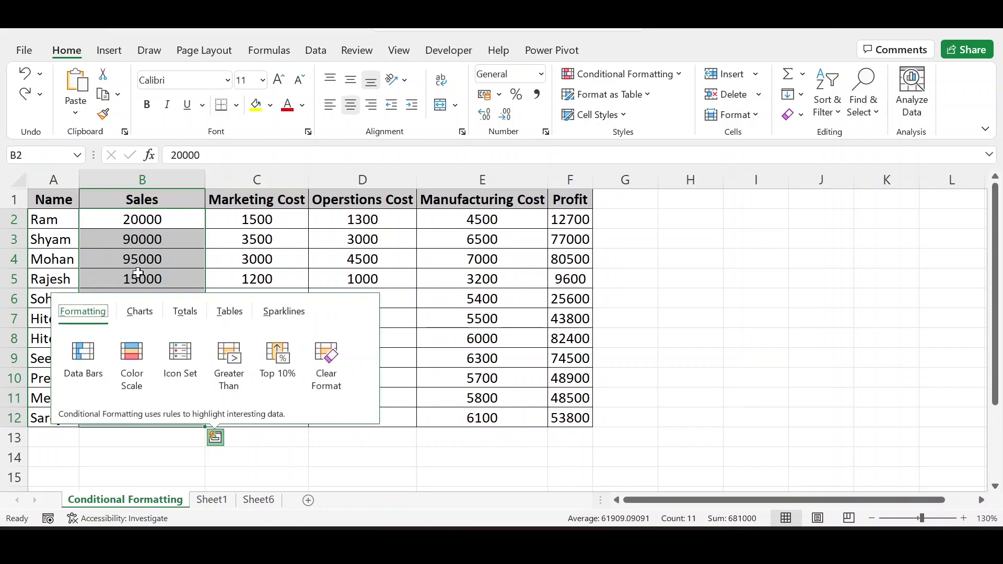
{"action": "left_click", "coordinate": [139, 259]}
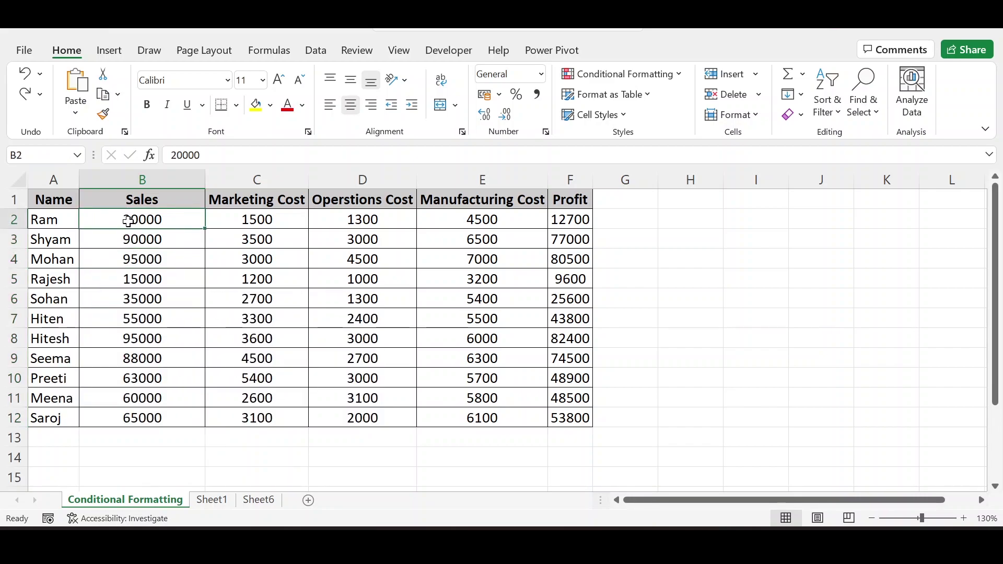
{"action": "key", "text": "ctrl+shift+Down"}
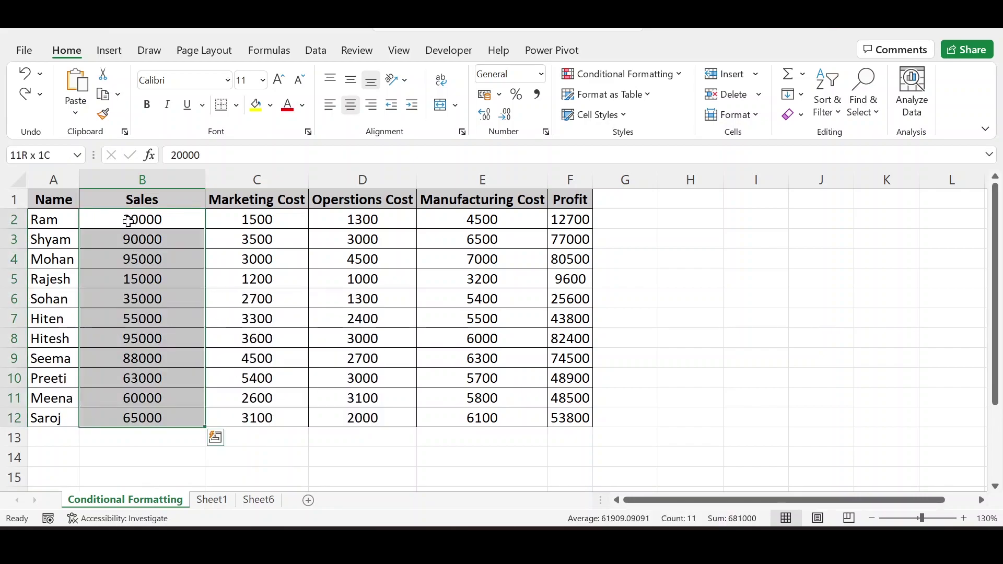
{"action": "left_click", "coordinate": [646, 82]}
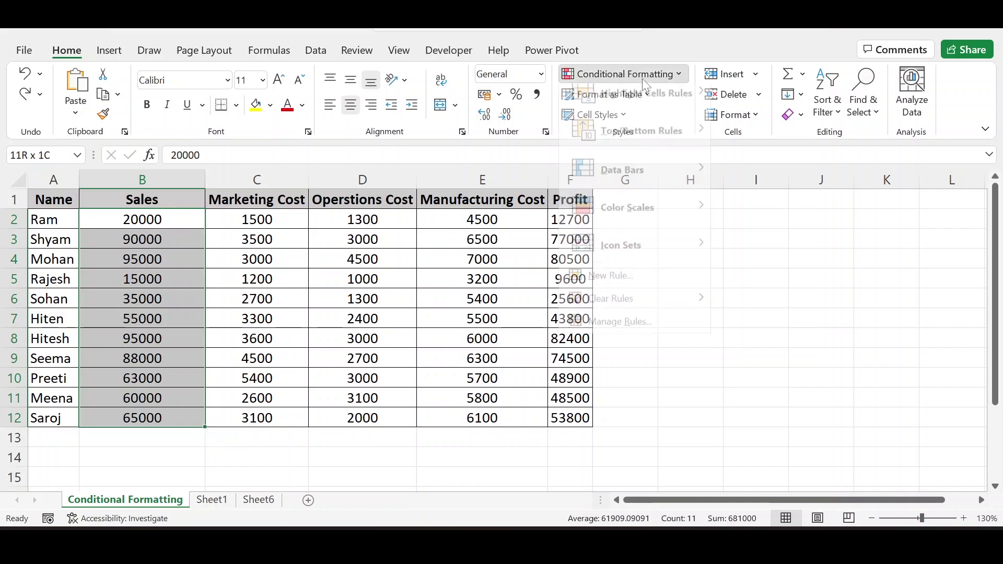
{"action": "mouse_move", "coordinate": [638, 220]}
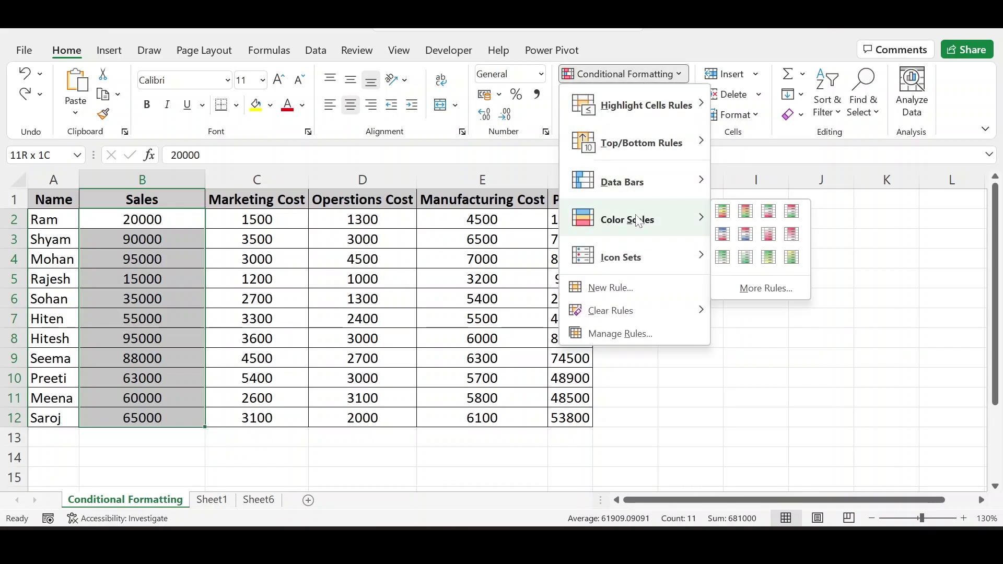
{"action": "left_click", "coordinate": [788, 213]}
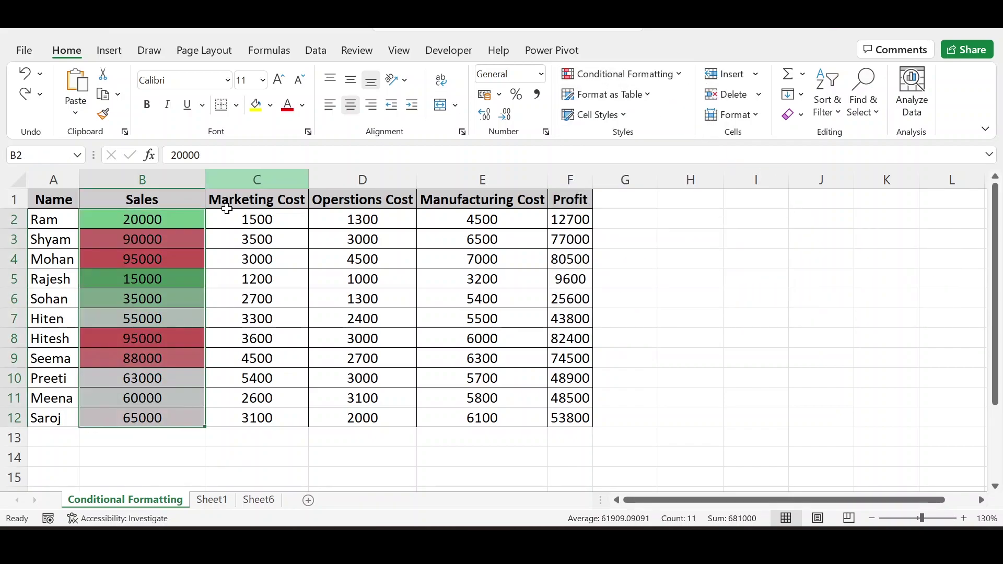
{"action": "left_click", "coordinate": [166, 304]}
{"action": "left_click", "coordinate": [132, 280]}
{"action": "key", "text": "Down"}
{"action": "key", "text": "Down"}
{"action": "left_click", "coordinate": [154, 281]}
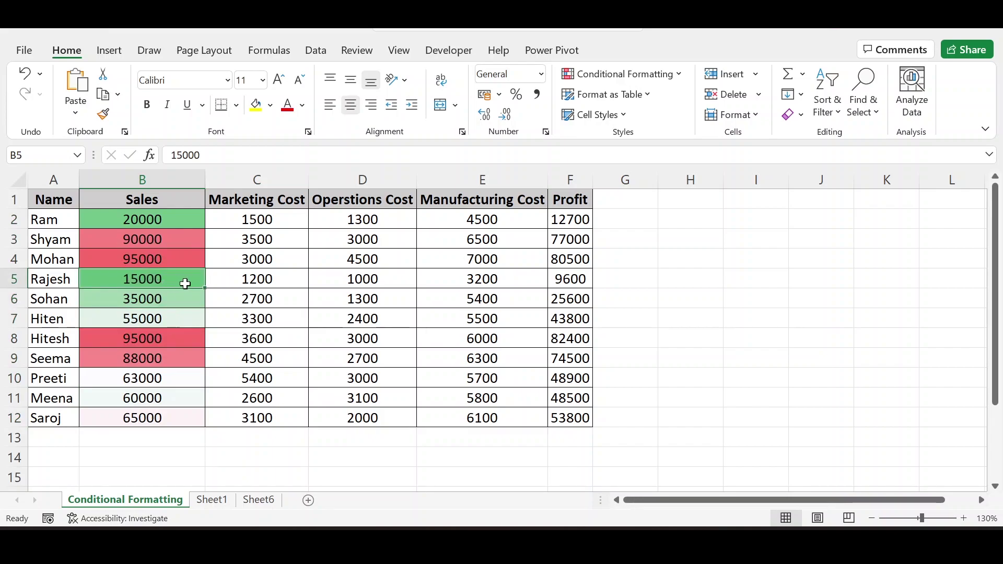
{"action": "left_click", "coordinate": [131, 258]}
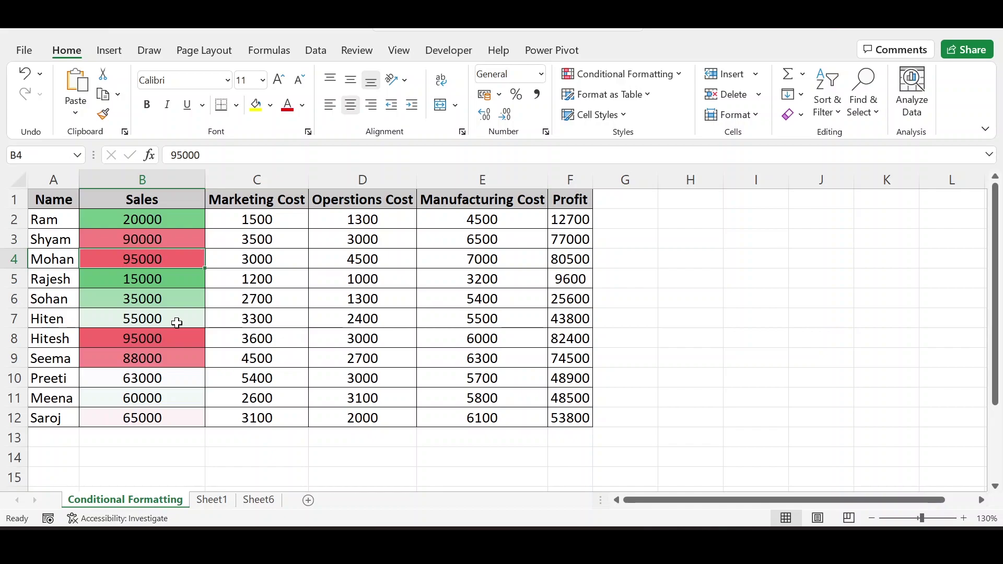
{"action": "key", "text": "ctrl+z"}
Select Sales values B2:B12 and bring up the Conditional Formatting choices
{"action": "left_click", "coordinate": [162, 220]}
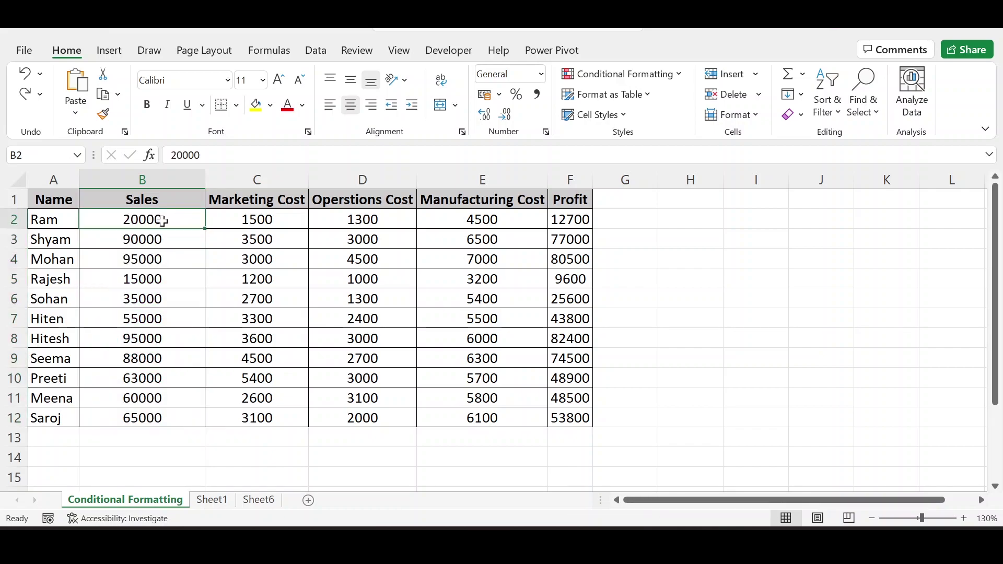
{"action": "key", "text": "ctrl+shift+Down"}
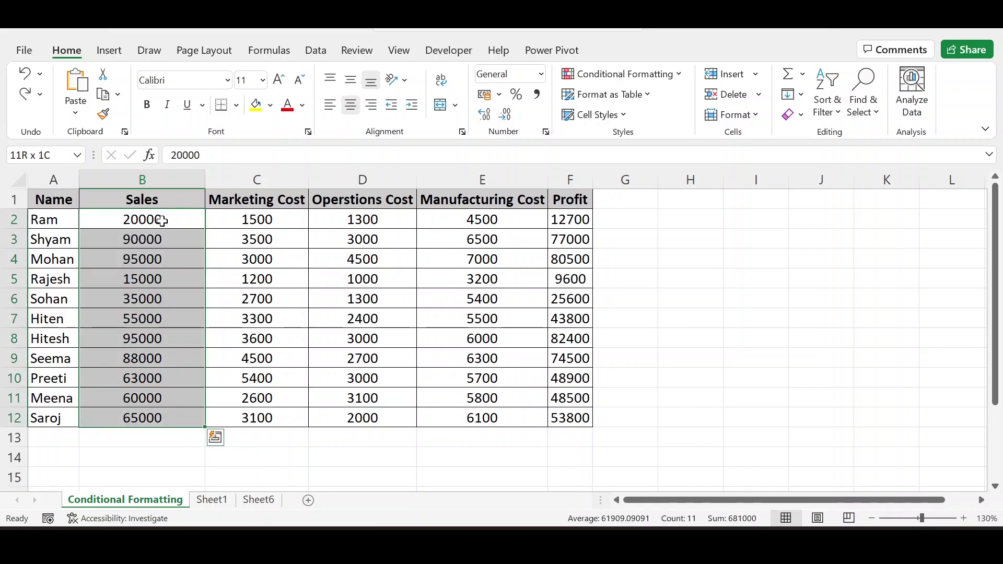
{"action": "left_click", "coordinate": [653, 78]}
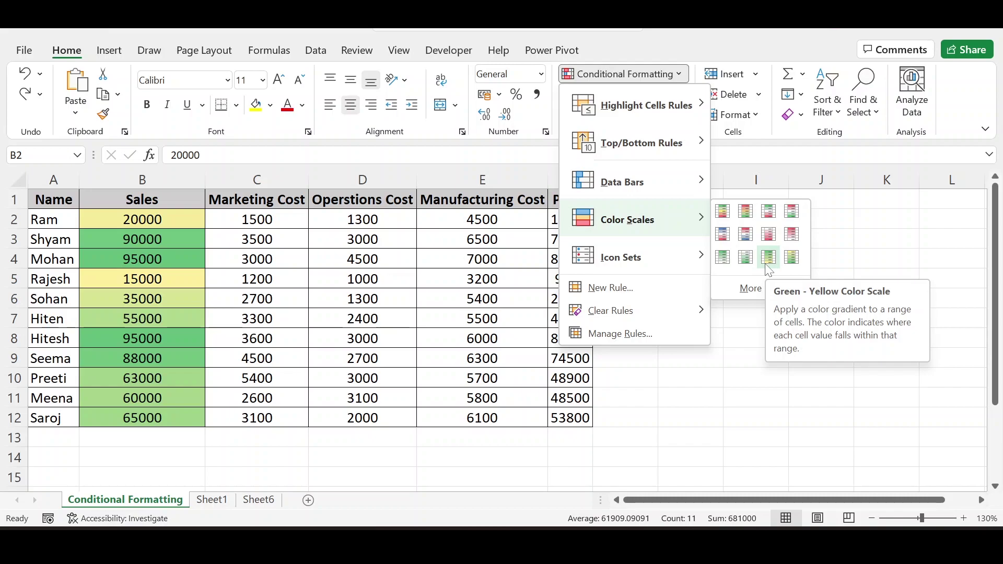
Apply the 3 Traffic Lights (Rimmed) icon set to the Sales values
{"action": "mouse_move", "coordinate": [619, 183]}
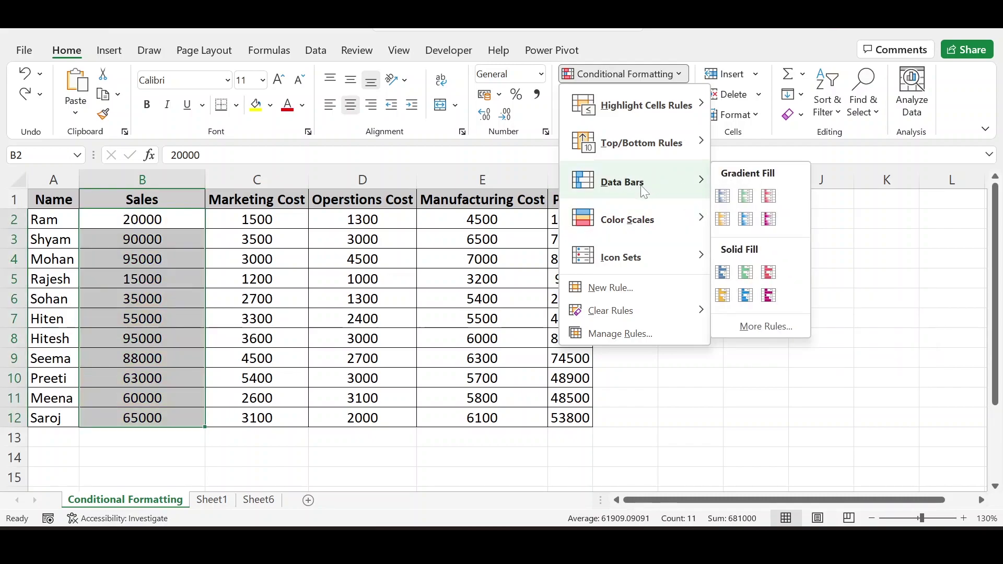
{"action": "mouse_move", "coordinate": [629, 261]}
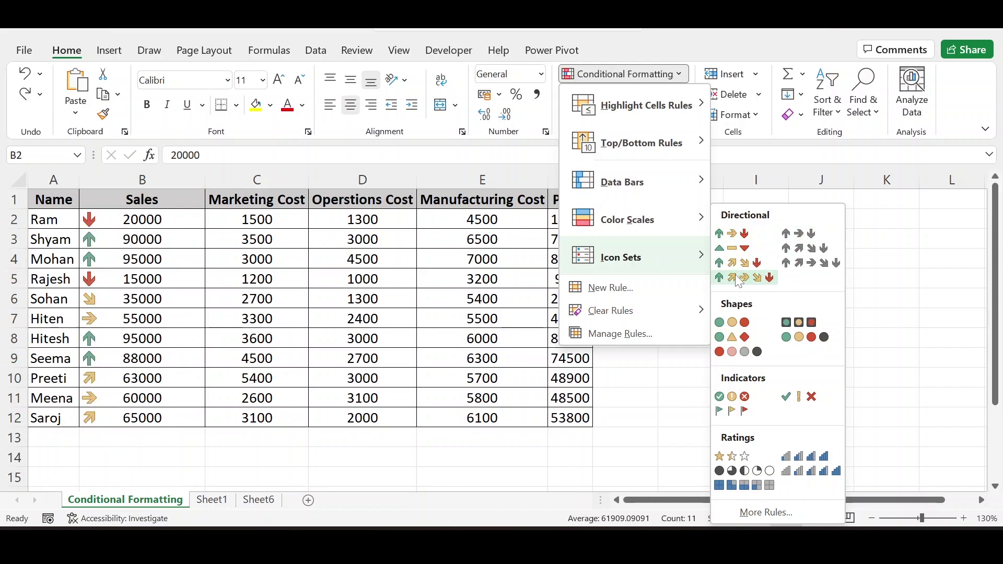
{"action": "left_click", "coordinate": [790, 324]}
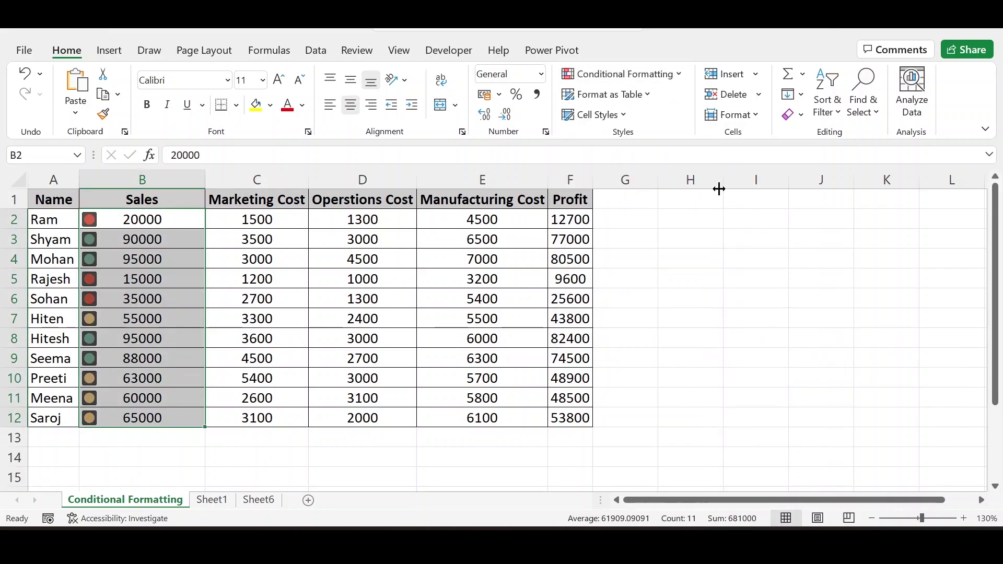
Inspect the icon on 88000 and step through the top Sales icons
{"action": "left_click", "coordinate": [112, 364]}
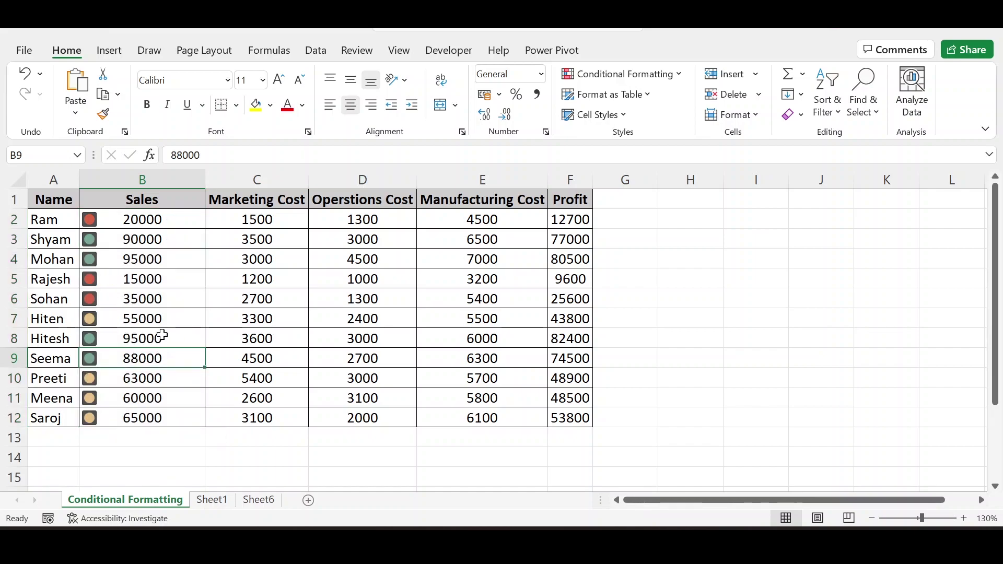
{"action": "key", "text": "Up"}
{"action": "key", "text": "Up"}
{"action": "key", "text": "Up"}
{"action": "key", "text": "Up"}
{"action": "key", "text": "Up"}
{"action": "key", "text": "Up"}
{"action": "key", "text": "Up"}
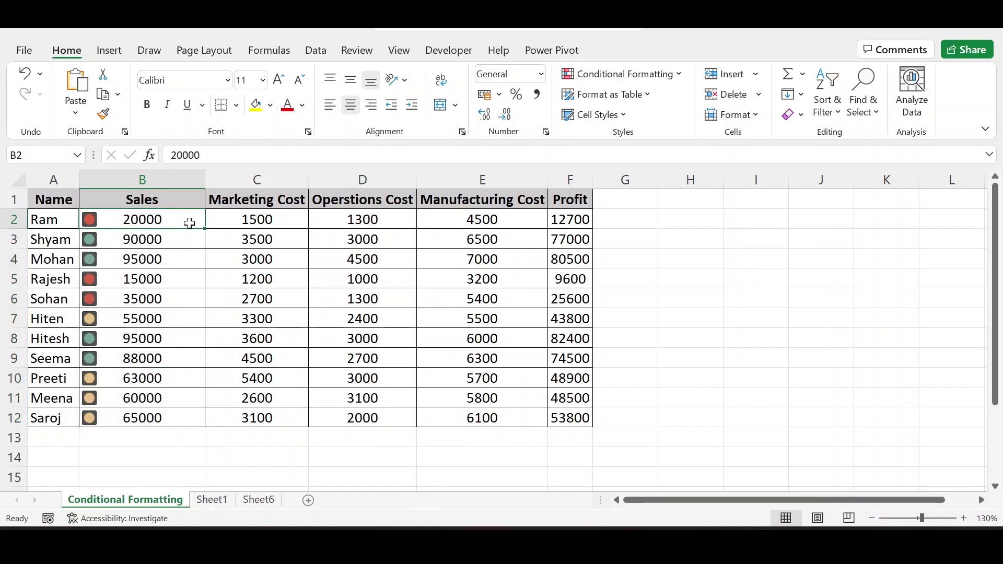
{"action": "key", "text": "Down"}
{"action": "key", "text": "Down"}
{"action": "key", "text": "Up"}
{"action": "key", "text": "Down"}
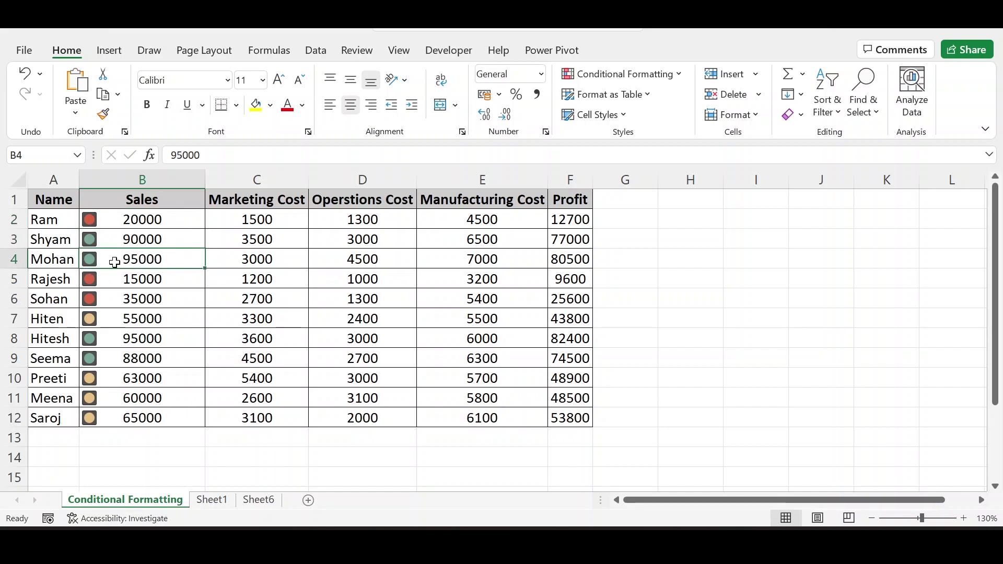
Check the icons on 55000, 63000 and 65000, then reselect B2:B12
{"action": "left_click", "coordinate": [171, 320]}
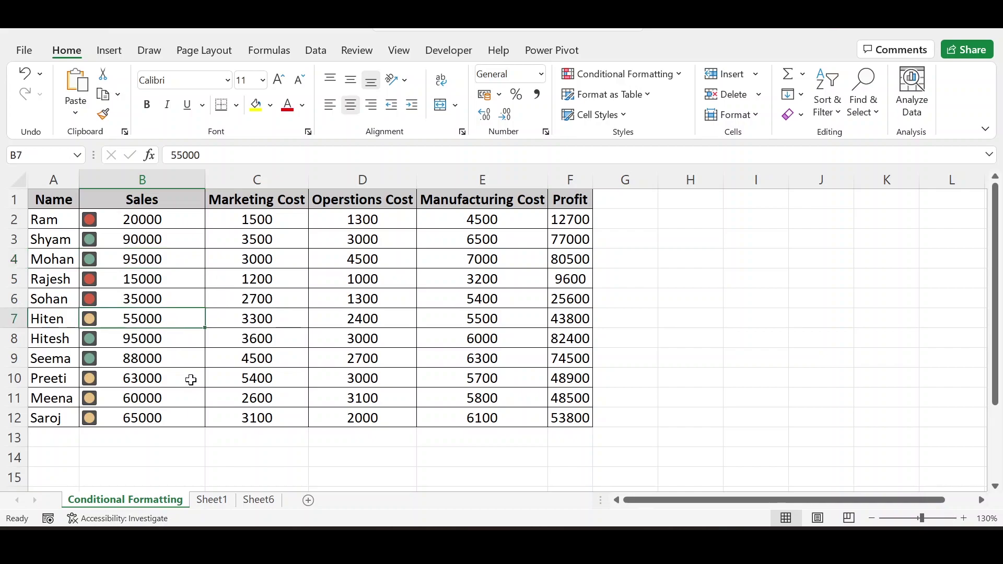
{"action": "left_click", "coordinate": [177, 386]}
{"action": "left_click", "coordinate": [178, 400]}
{"action": "left_click", "coordinate": [179, 417]}
{"action": "left_click", "coordinate": [106, 397]}
{"action": "left_click", "coordinate": [105, 380]}
{"action": "left_click", "coordinate": [142, 226]}
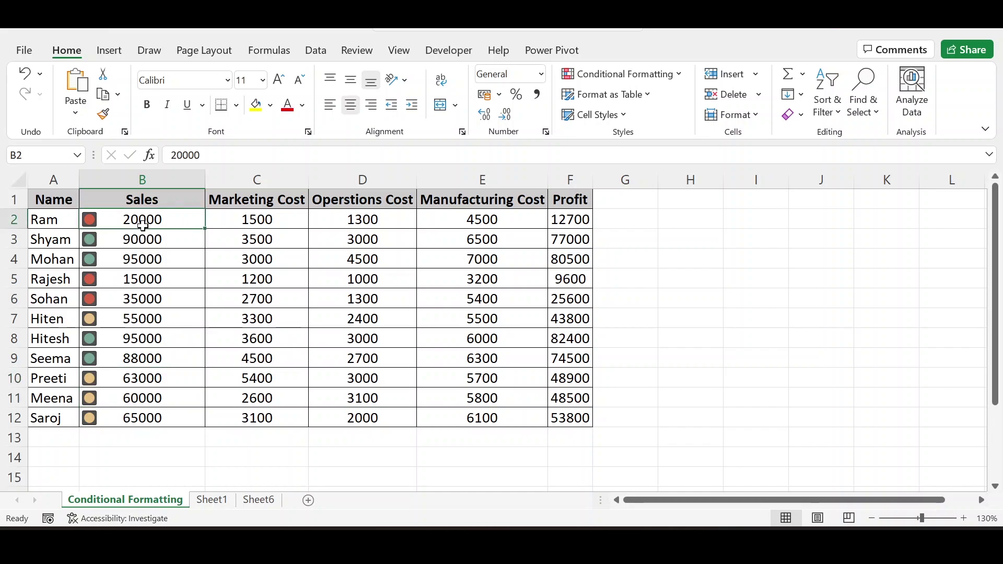
{"action": "key", "text": "ctrl+shift+Down"}
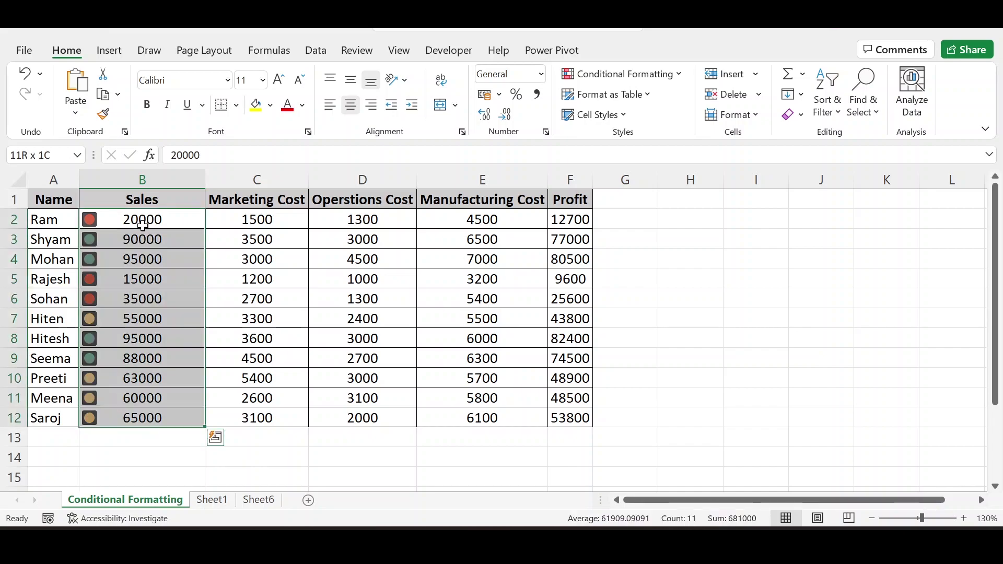
Switch the Sales icons to the 4 Ratings bars set and view the result
{"action": "left_click", "coordinate": [619, 74]}
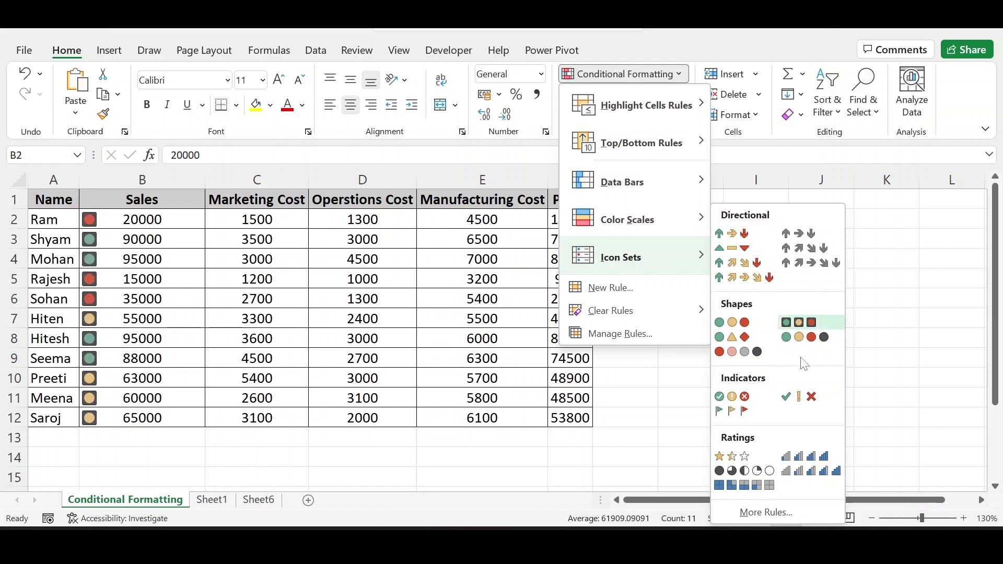
{"action": "left_click", "coordinate": [812, 459]}
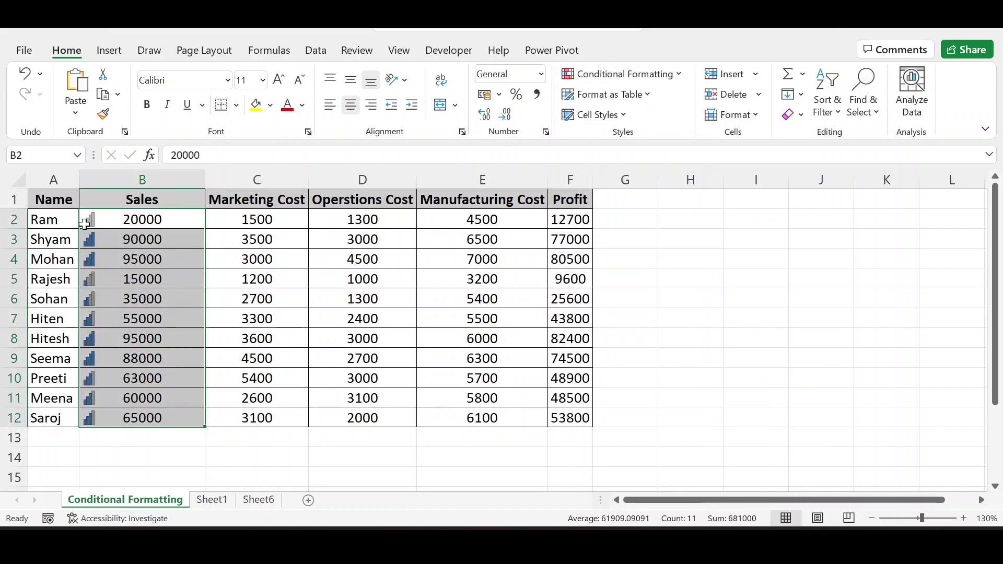
{"action": "left_click", "coordinate": [100, 240]}
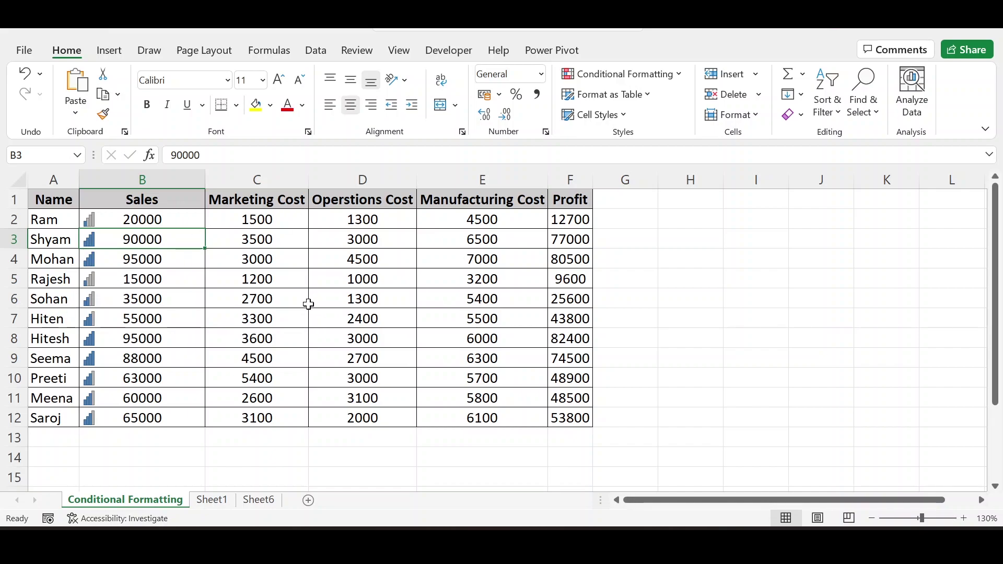
{"action": "left_click", "coordinate": [630, 74]}
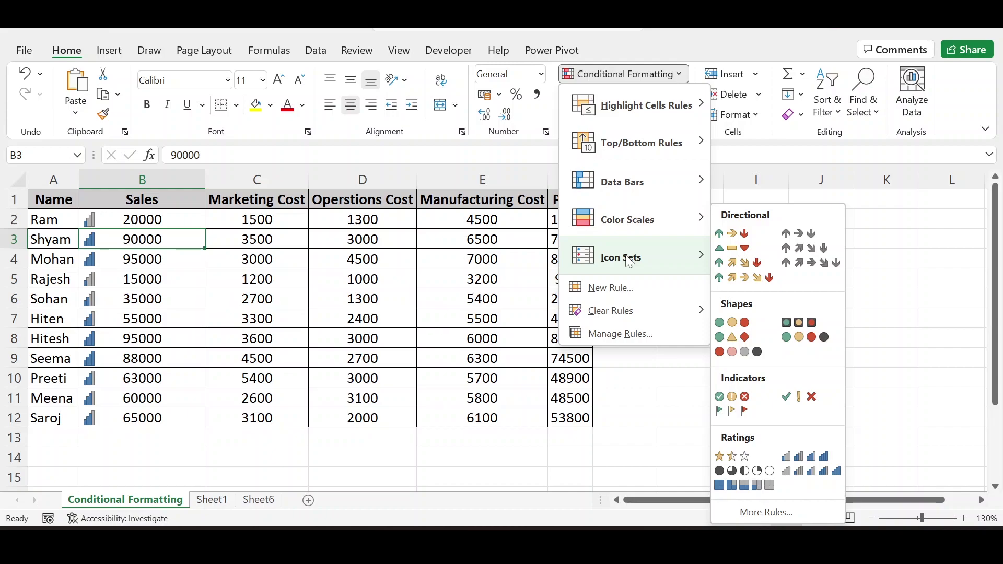
Clear the conditional formatting rules from B2:B12, leaving plain Sales figures
{"action": "left_click", "coordinate": [86, 238]}
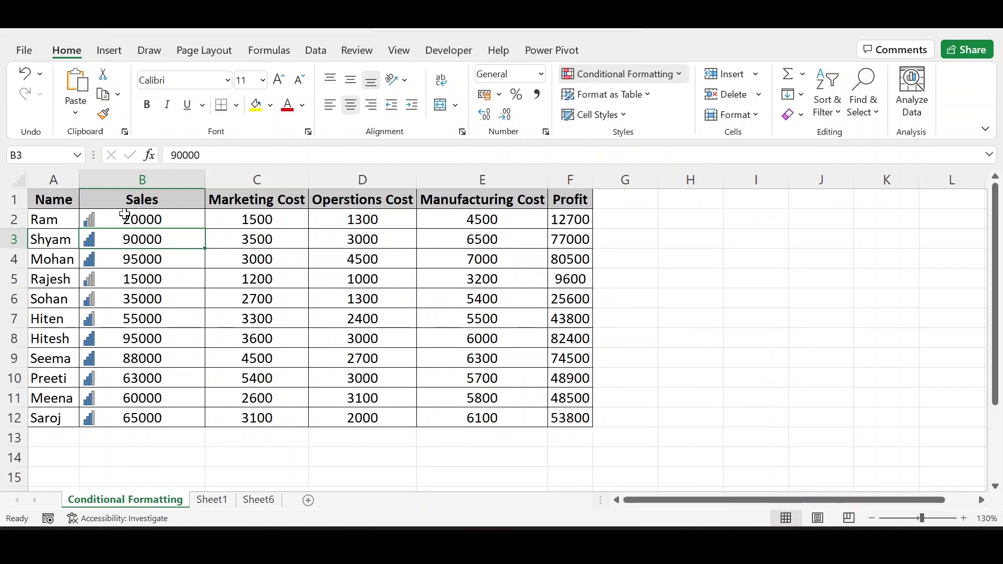
{"action": "left_click", "coordinate": [125, 223]}
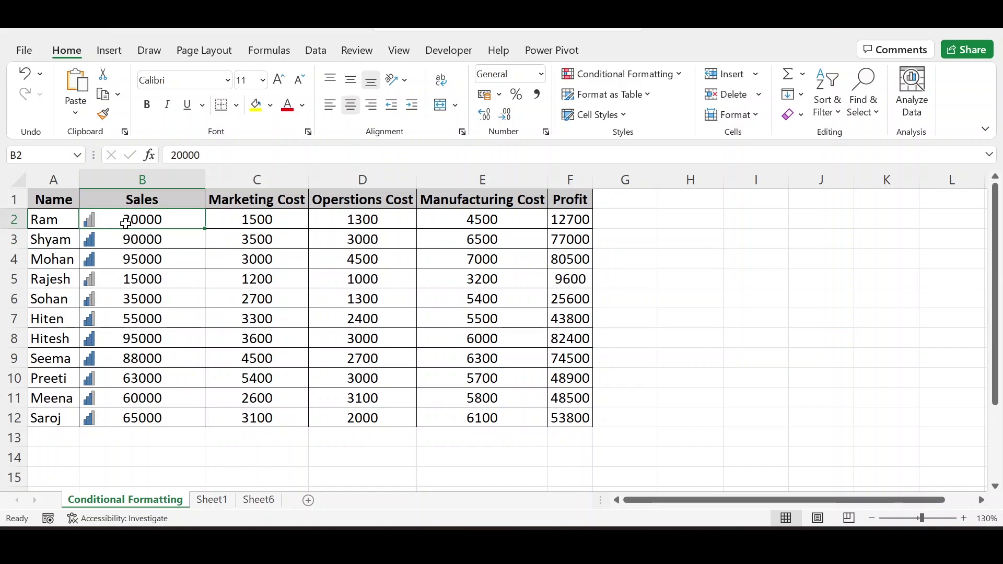
{"action": "key", "text": "ctrl+shift+Down"}
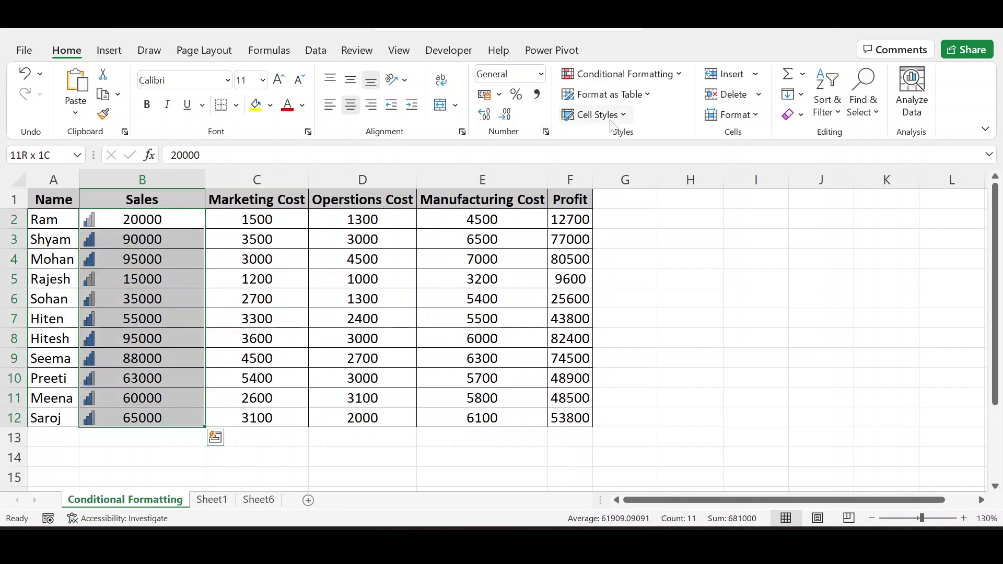
{"action": "left_click", "coordinate": [648, 78]}
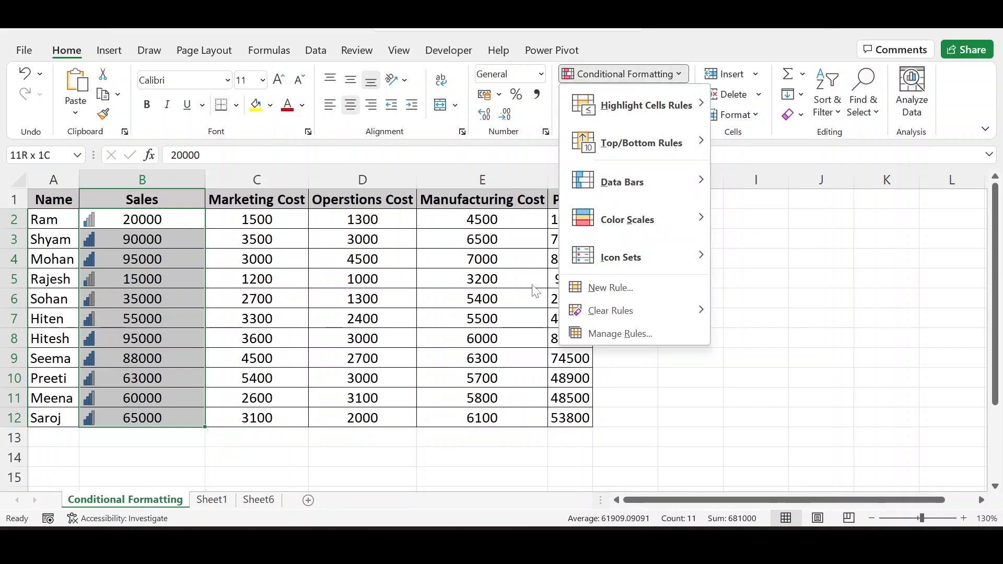
{"action": "mouse_move", "coordinate": [591, 320]}
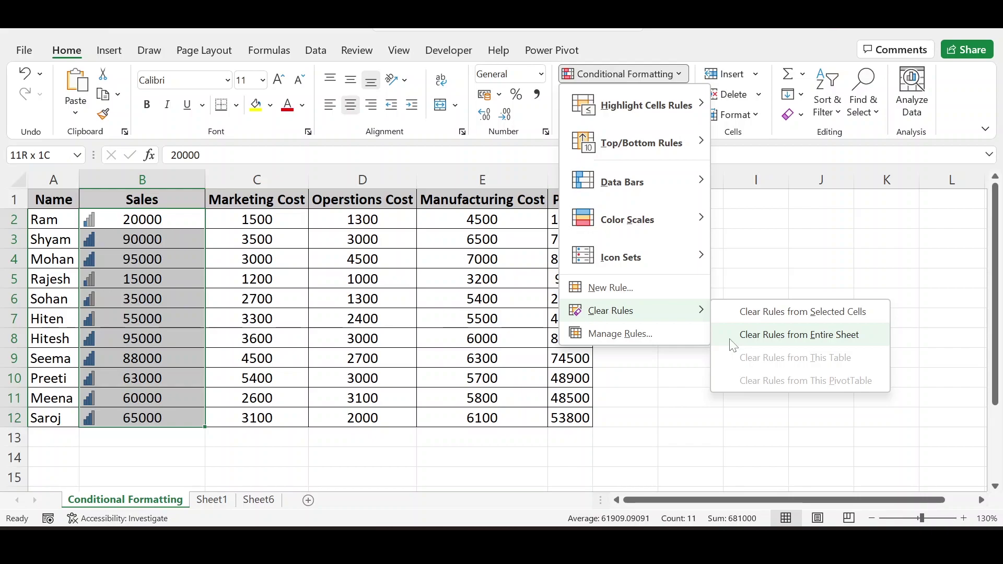
{"action": "left_click", "coordinate": [771, 312]}
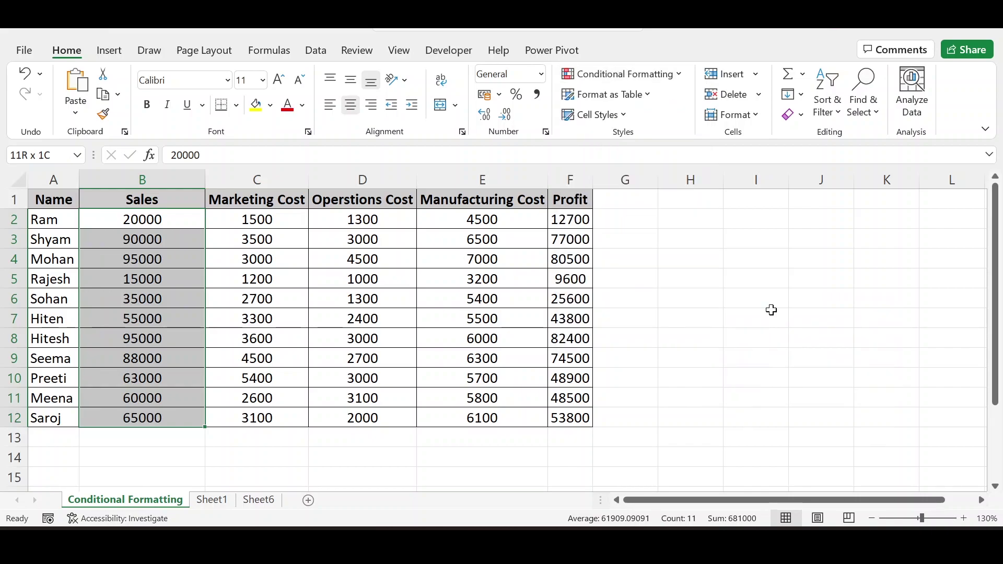
{"action": "left_click", "coordinate": [161, 241]}
{"action": "left_click", "coordinate": [156, 221]}
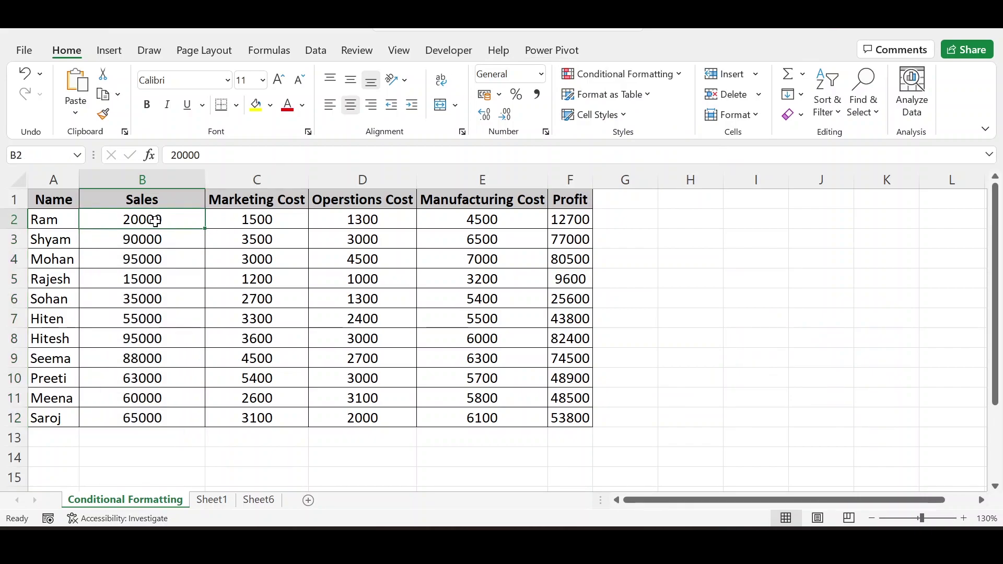
Apply the 3 Arrows (Colored) icon set to Sales values B2:B12
{"action": "left_click", "coordinate": [605, 72]}
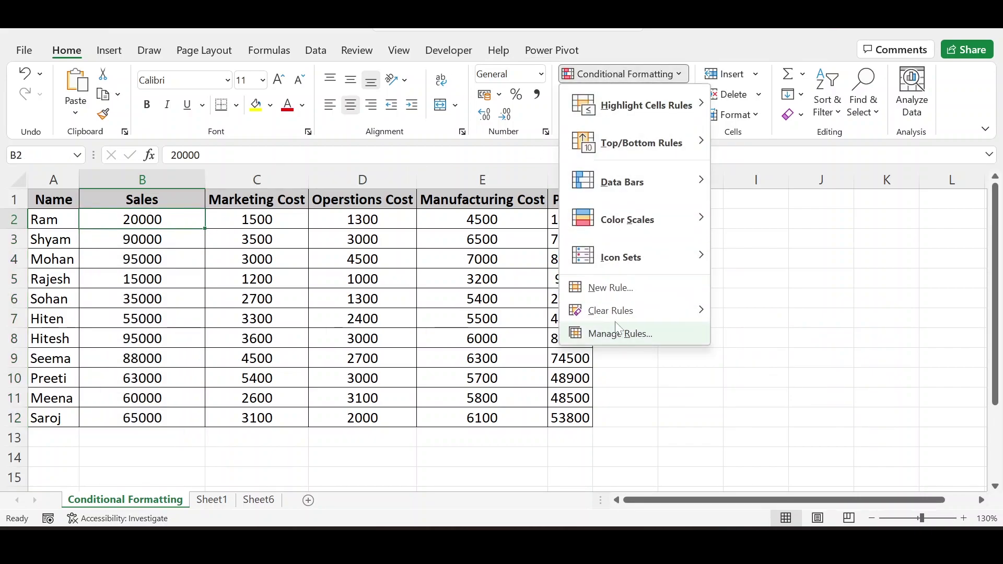
{"action": "mouse_move", "coordinate": [622, 310]}
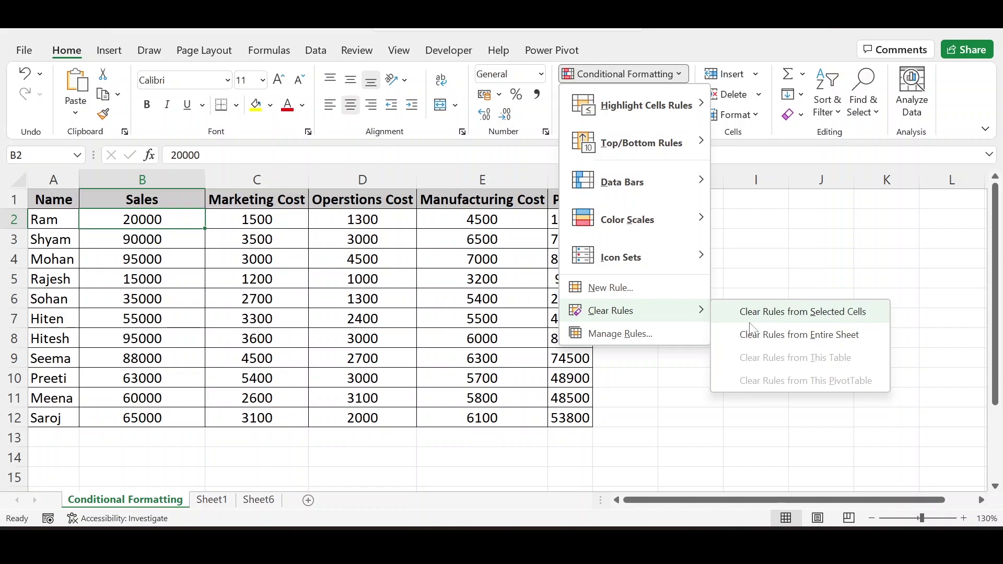
{"action": "left_click", "coordinate": [159, 224]}
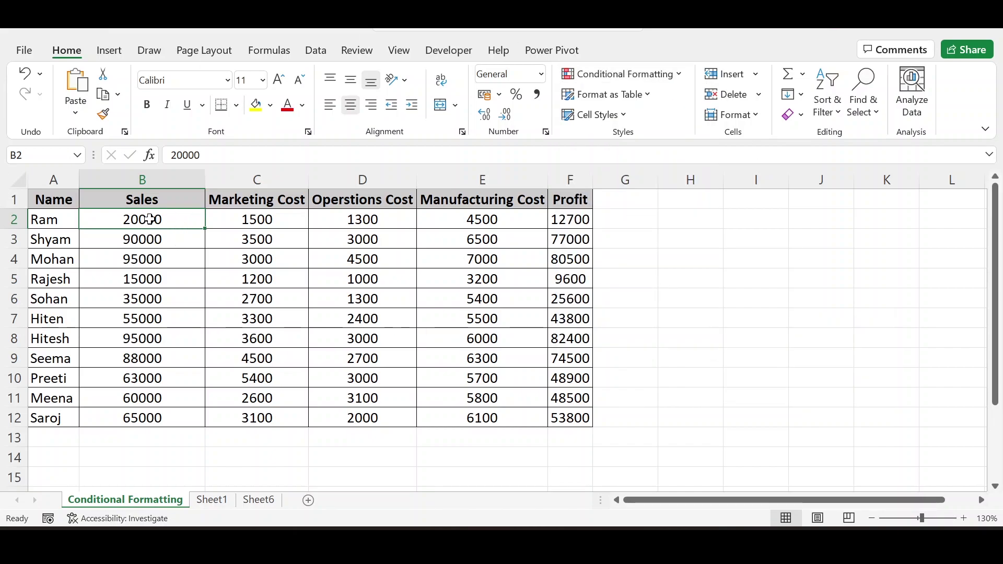
{"action": "key", "text": "ctrl+shift+Down"}
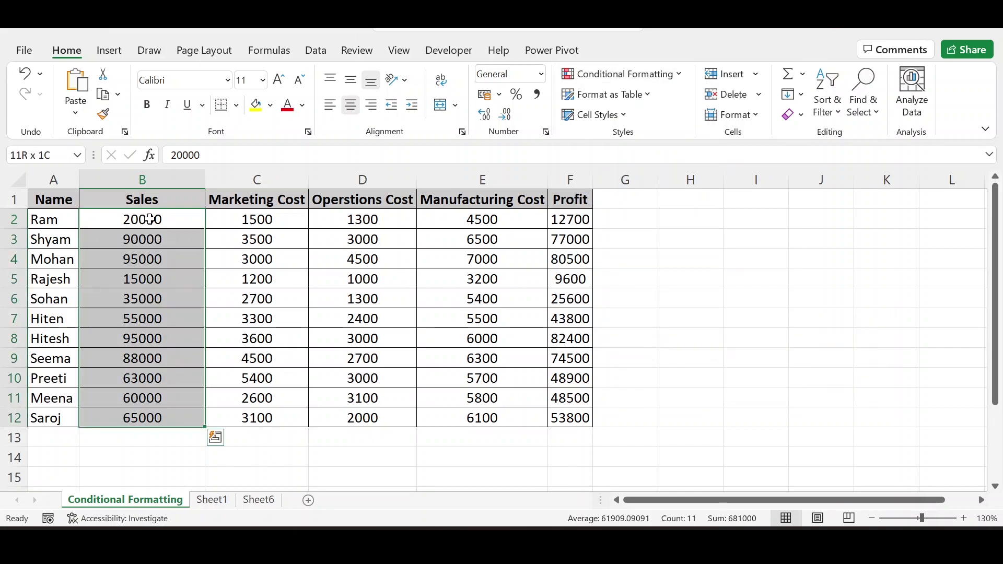
{"action": "left_click", "coordinate": [635, 79]}
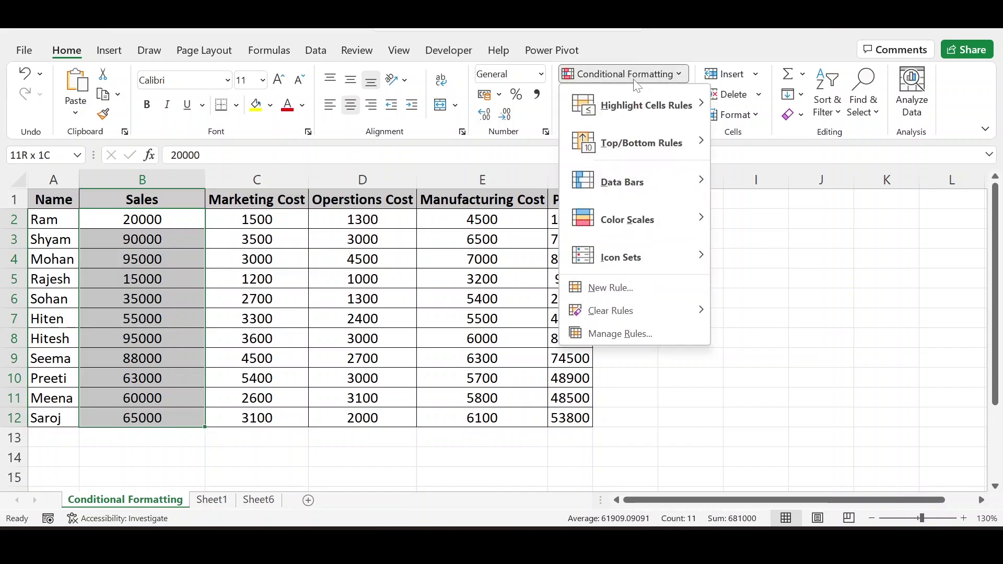
{"action": "mouse_move", "coordinate": [657, 246]}
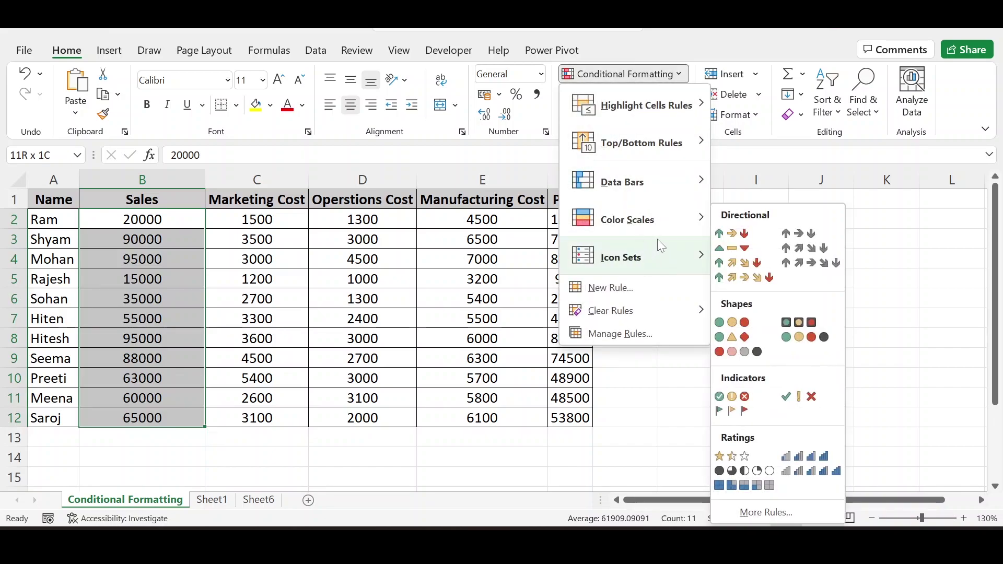
{"action": "left_click", "coordinate": [732, 233]}
{"action": "left_click", "coordinate": [126, 294]}
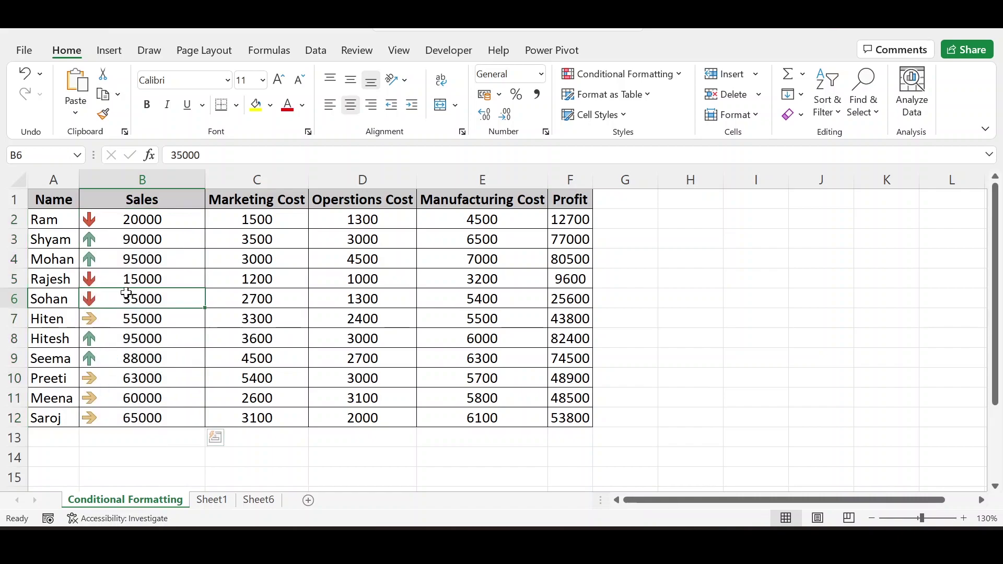
Reselect B2:B12 and bring up the Conditional Formatting choices
{"action": "left_click", "coordinate": [121, 221]}
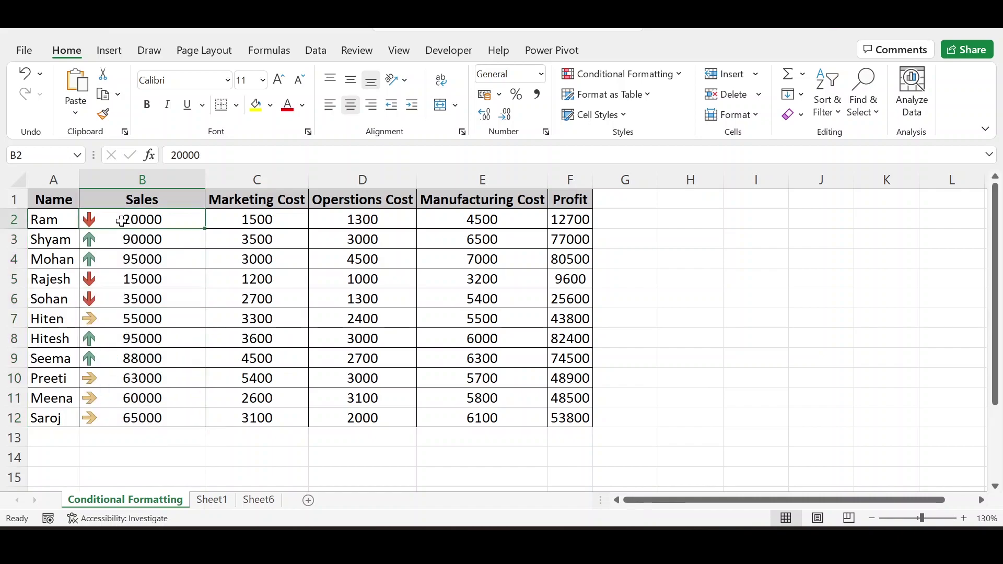
{"action": "key", "text": "ctrl+shift+Down"}
{"action": "left_click", "coordinate": [637, 74]}
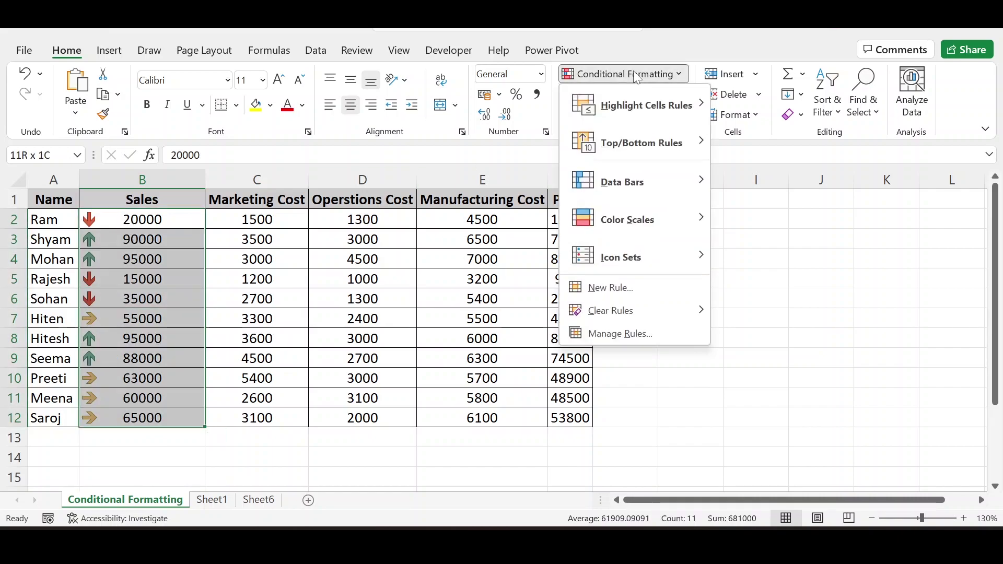
Edit the Icon Set rule and make its top threshold type Number
{"action": "left_click", "coordinate": [631, 336]}
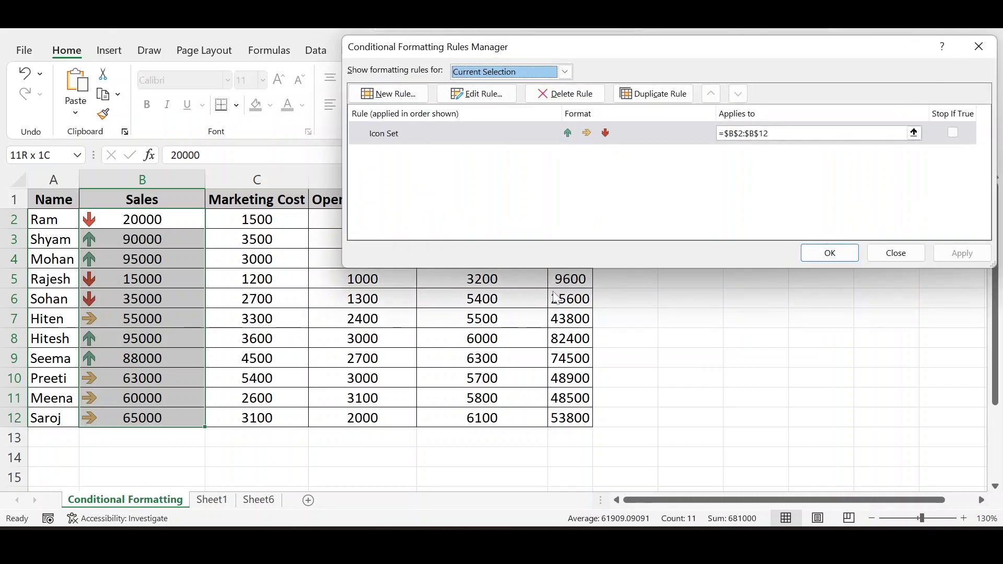
{"action": "left_click", "coordinate": [540, 143]}
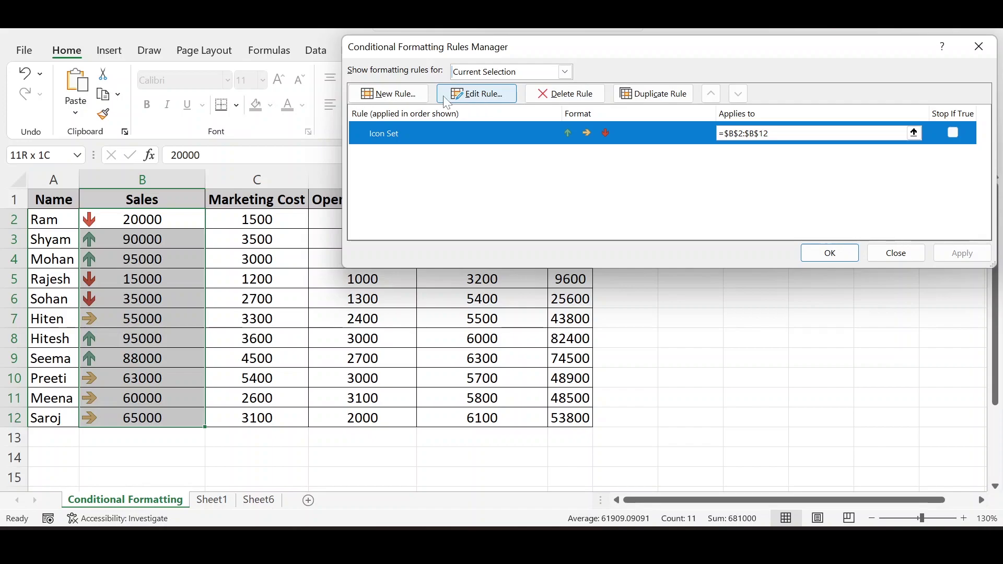
{"action": "left_click", "coordinate": [484, 95]}
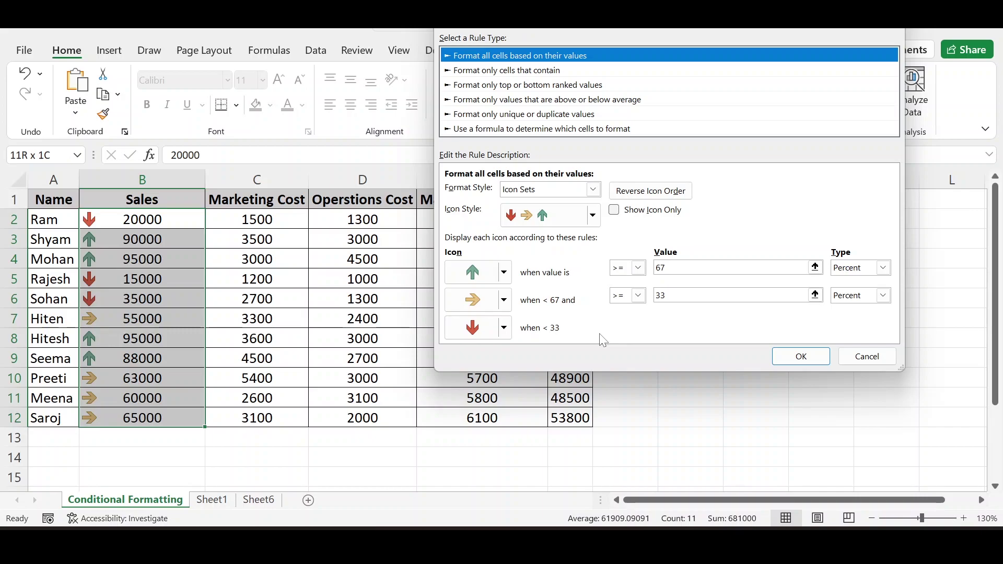
{"action": "left_click", "coordinate": [883, 268]}
{"action": "left_click", "coordinate": [861, 283]}
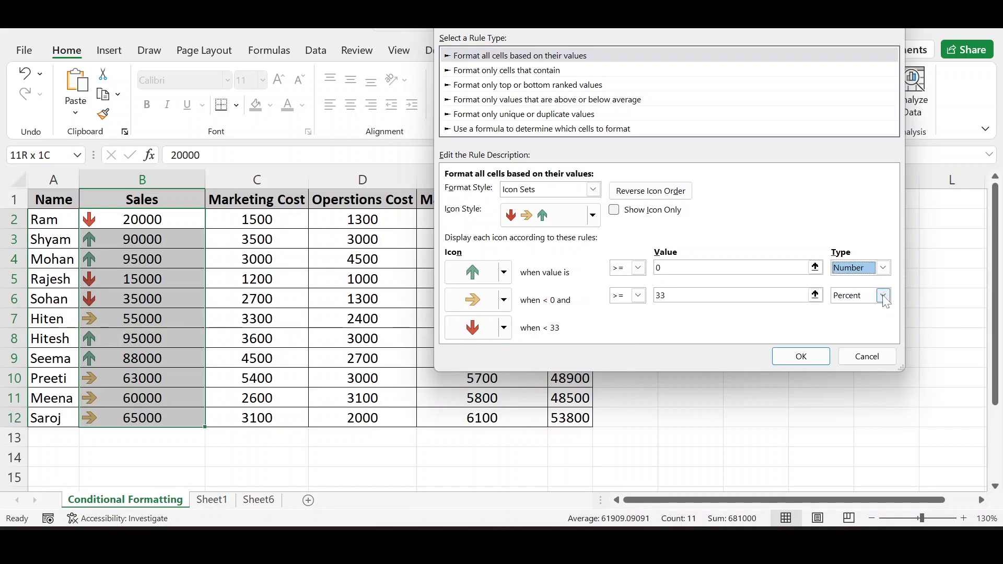
{"action": "left_click", "coordinate": [883, 296]}
{"action": "left_click", "coordinate": [860, 311]}
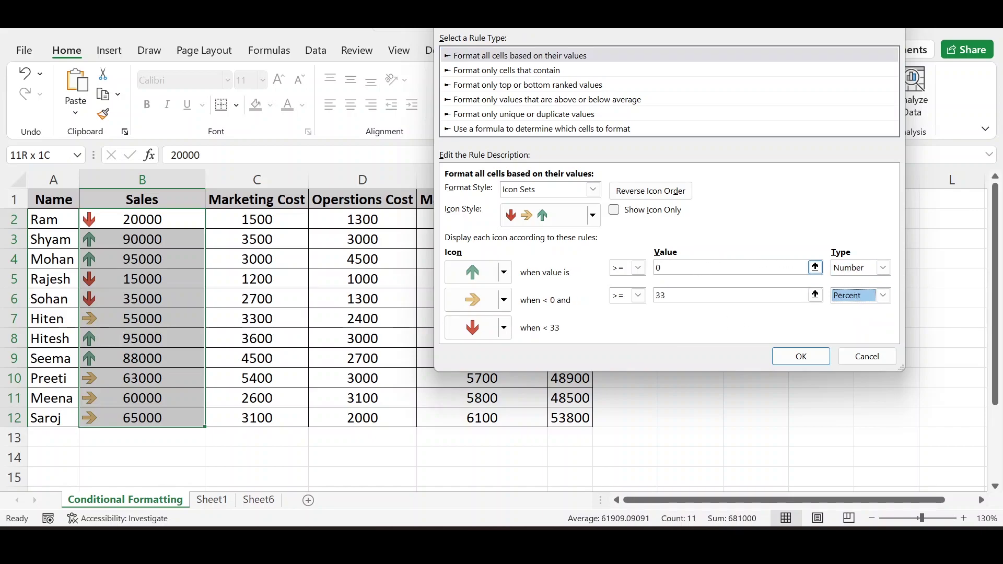
Set the arrow thresholds to 50000 and 30000, then apply and close
{"action": "left_click", "coordinate": [731, 268]}
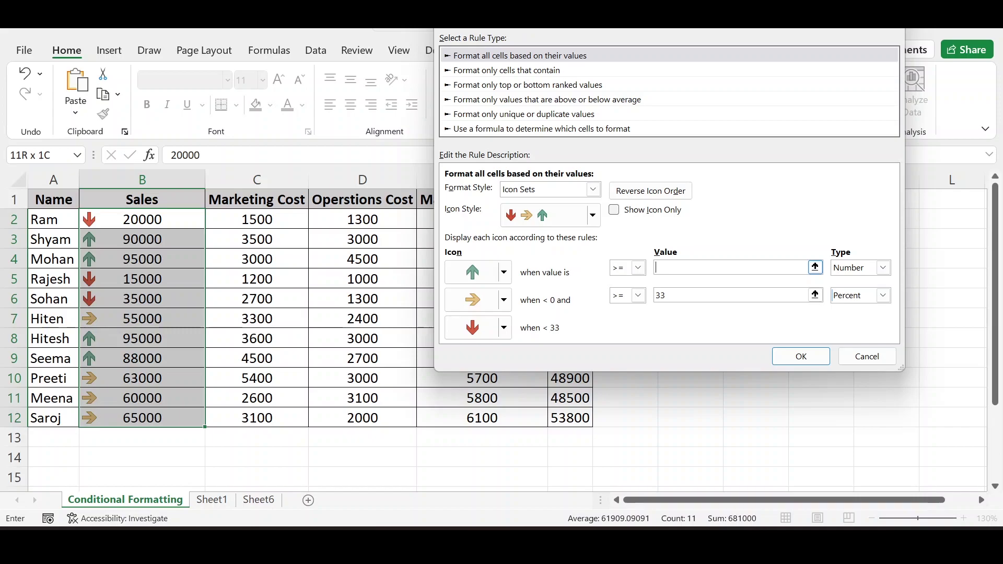
{"action": "type", "text": "50000"}
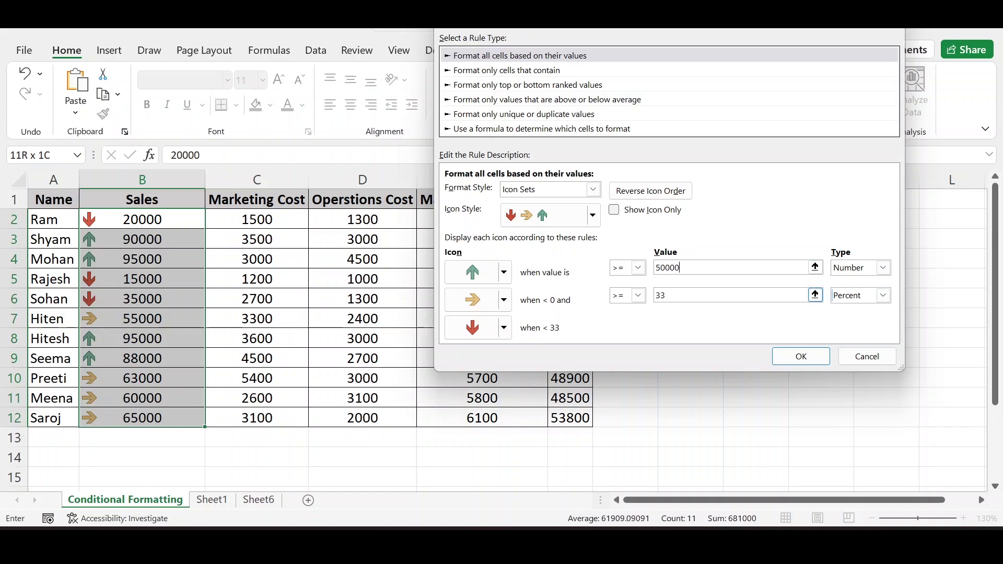
{"action": "left_click", "coordinate": [688, 296]}
{"action": "key", "text": "BackSpace"}
{"action": "type", "text": "0000"}
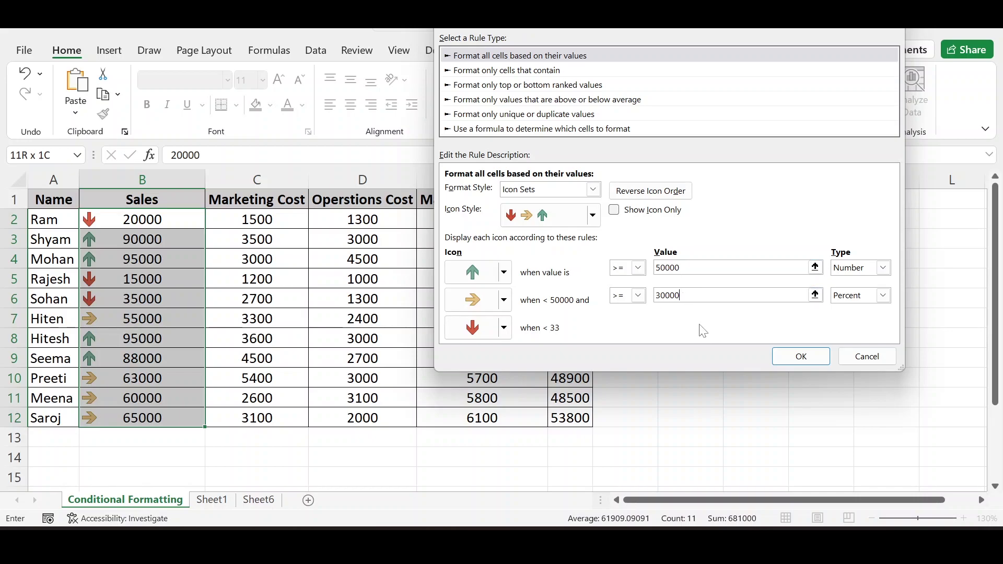
{"action": "left_click", "coordinate": [789, 357]}
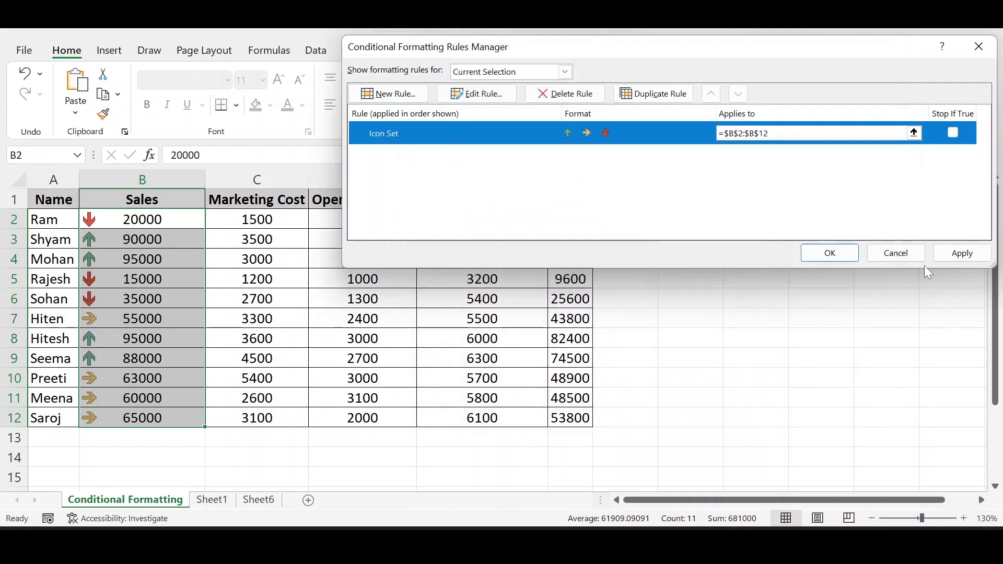
{"action": "left_click", "coordinate": [947, 259]}
{"action": "left_click", "coordinate": [839, 255]}
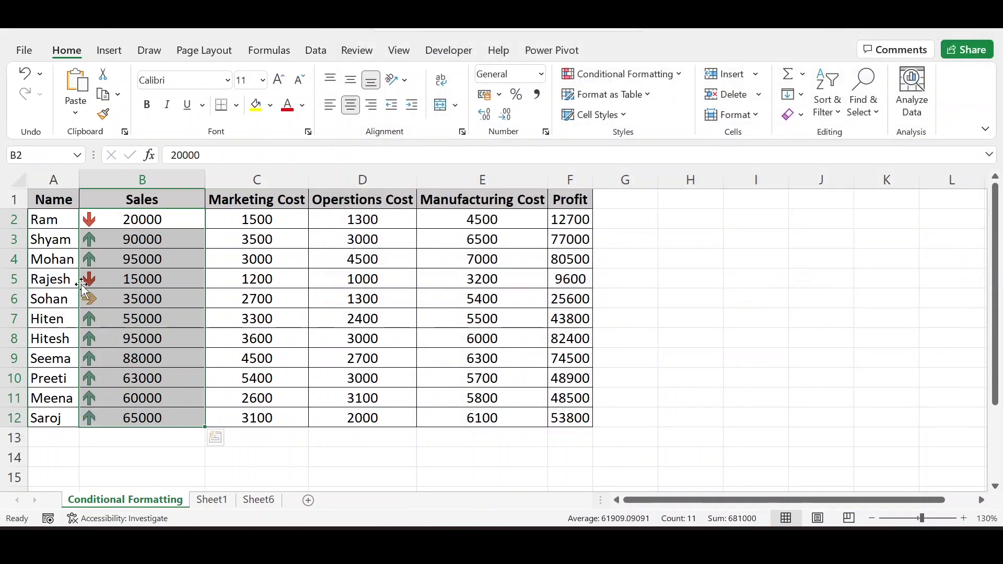
View the new arrows, then drag-select B2:B12 and bring up Conditional Formatting
{"action": "left_click", "coordinate": [114, 239]}
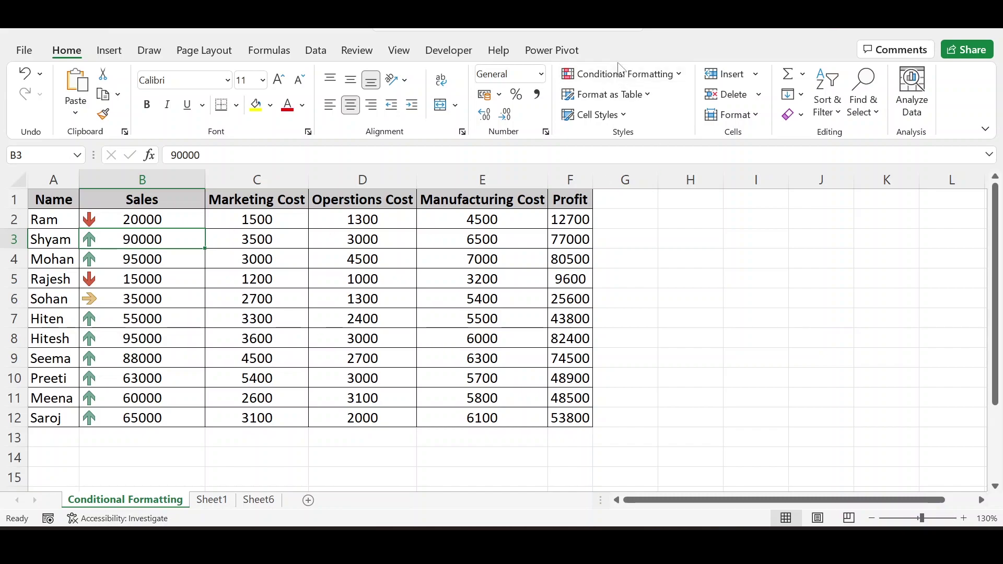
{"action": "left_click", "coordinate": [621, 69]}
{"action": "left_click", "coordinate": [140, 255]}
{"action": "left_click", "coordinate": [138, 224]}
{"action": "left_click_drag", "start_coordinate": [139, 224], "coordinate": [140, 418]}
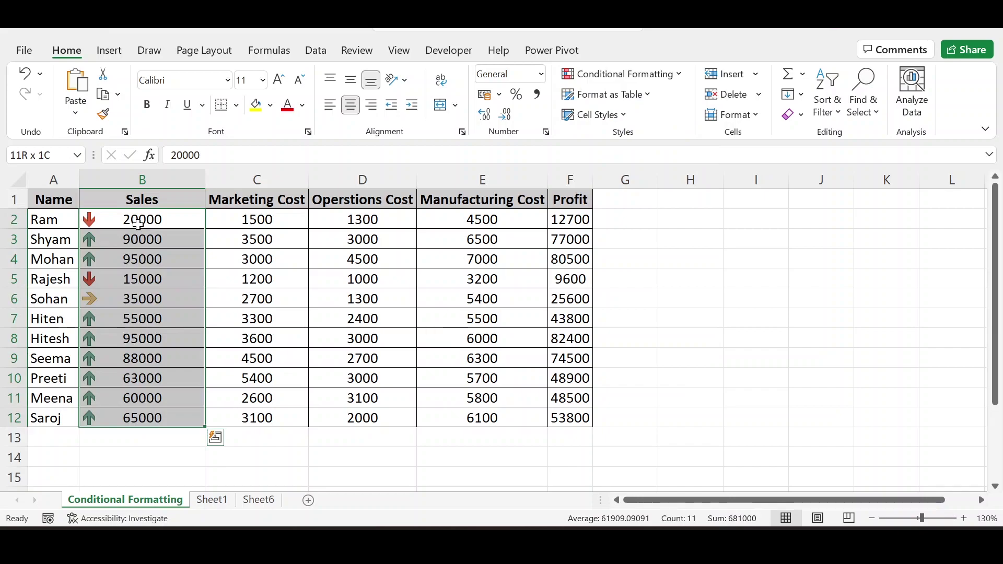
{"action": "left_click", "coordinate": [618, 77]}
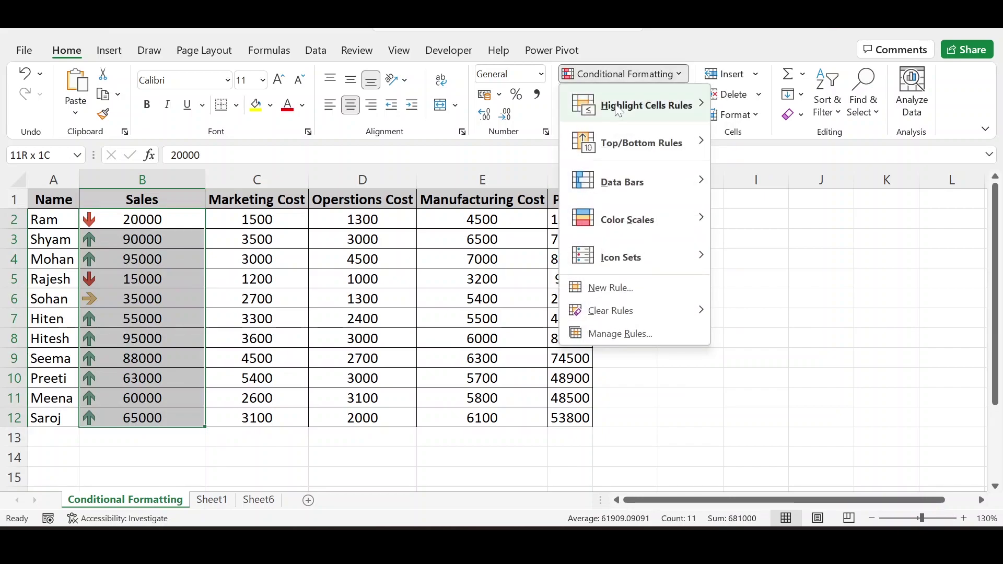
Delete the arrow Icon Set rule in Manage Rules, apply, and close
{"action": "left_click", "coordinate": [635, 335]}
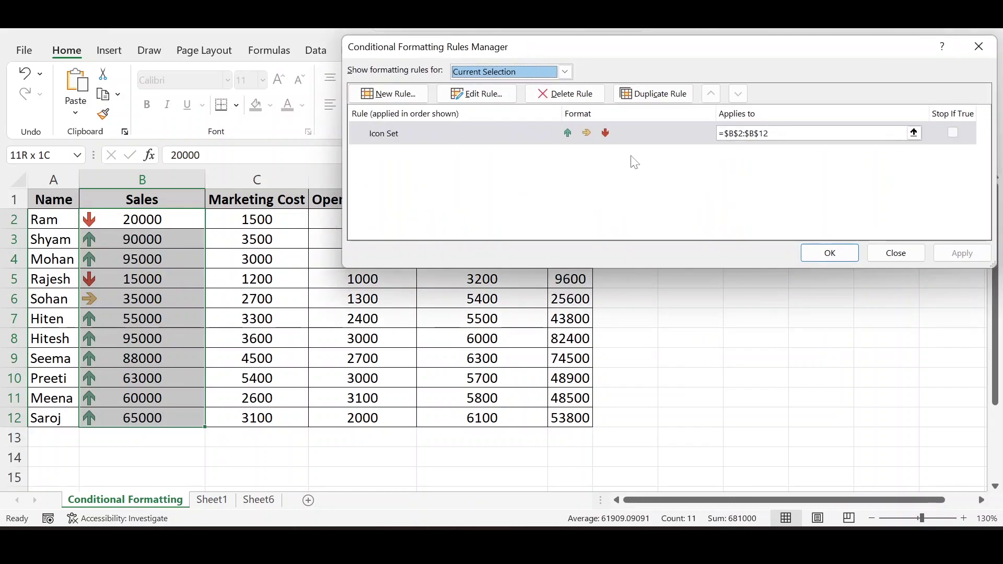
{"action": "left_click", "coordinate": [500, 137]}
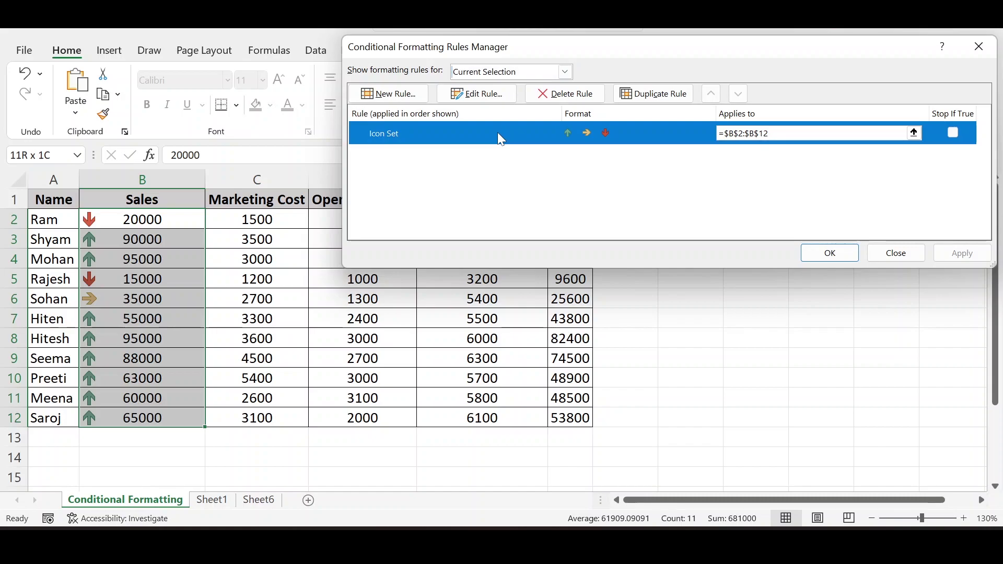
{"action": "left_click", "coordinate": [562, 94]}
{"action": "left_click", "coordinate": [955, 254]}
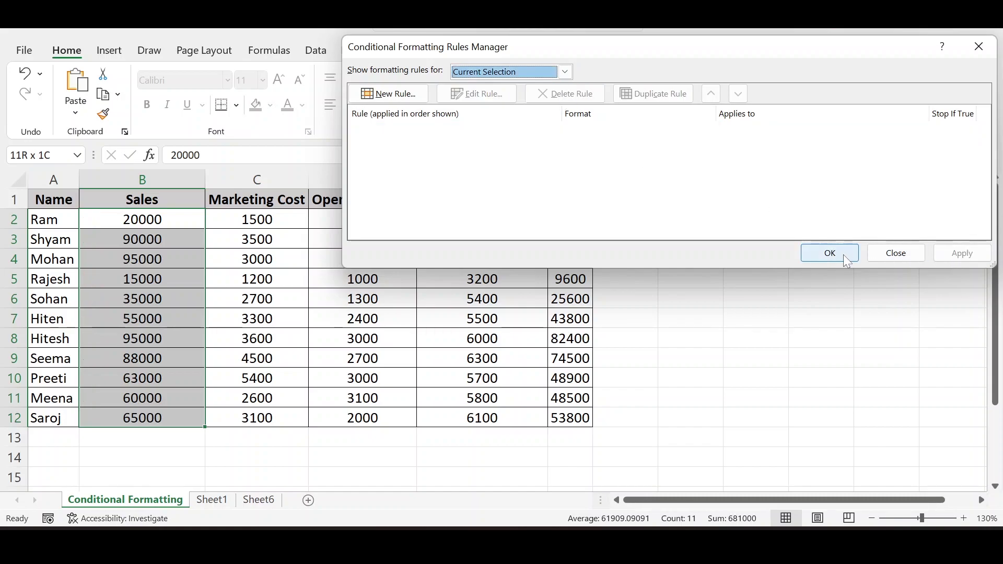
{"action": "left_click", "coordinate": [839, 255]}
{"action": "key", "text": "Up"}
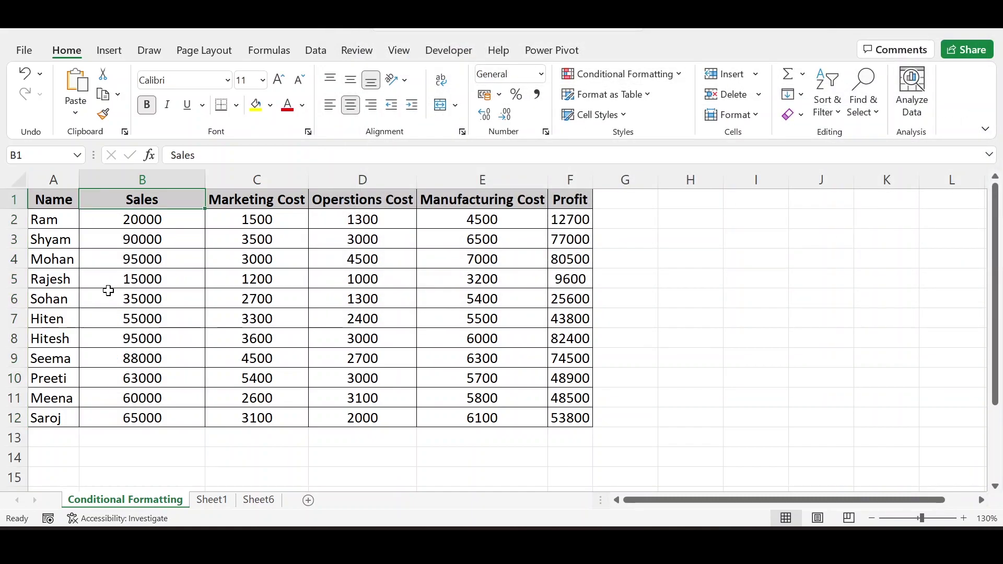